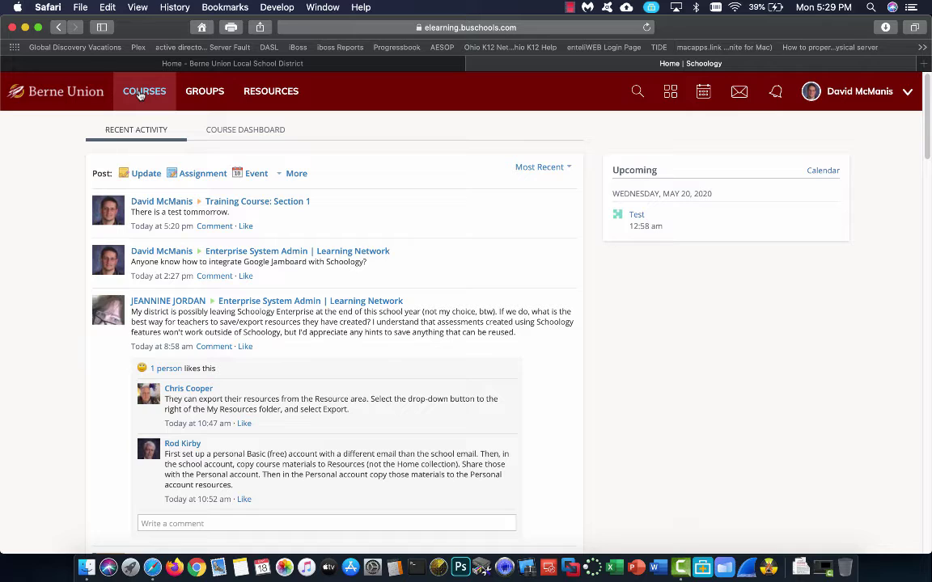
Open the Courses panel listing five courses, including Training Course and Tech Tutorials Section 1
{"action": "left_click", "coordinate": [140, 94]}
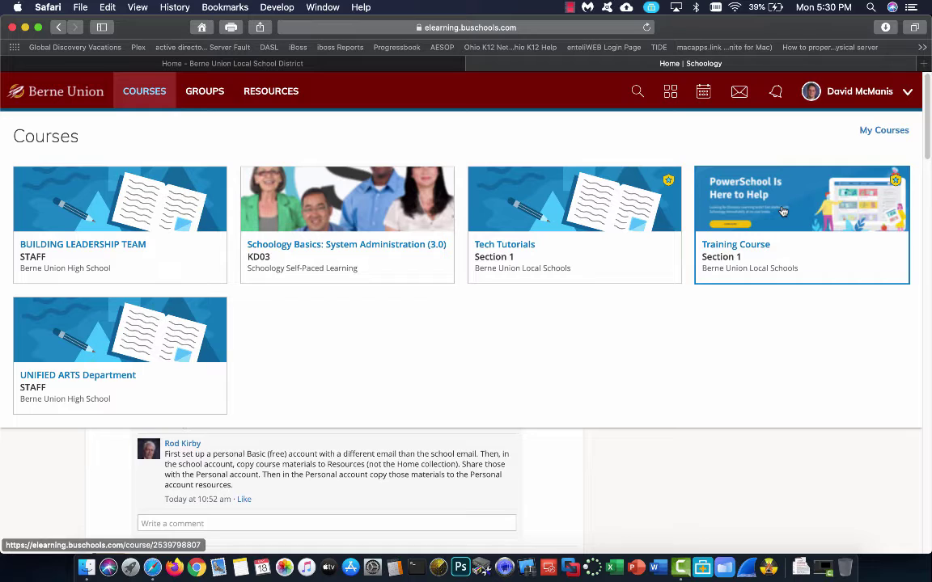
Open the Training Course: Section 1 page with its five materials from the Courses panel
{"action": "left_click", "coordinate": [783, 211]}
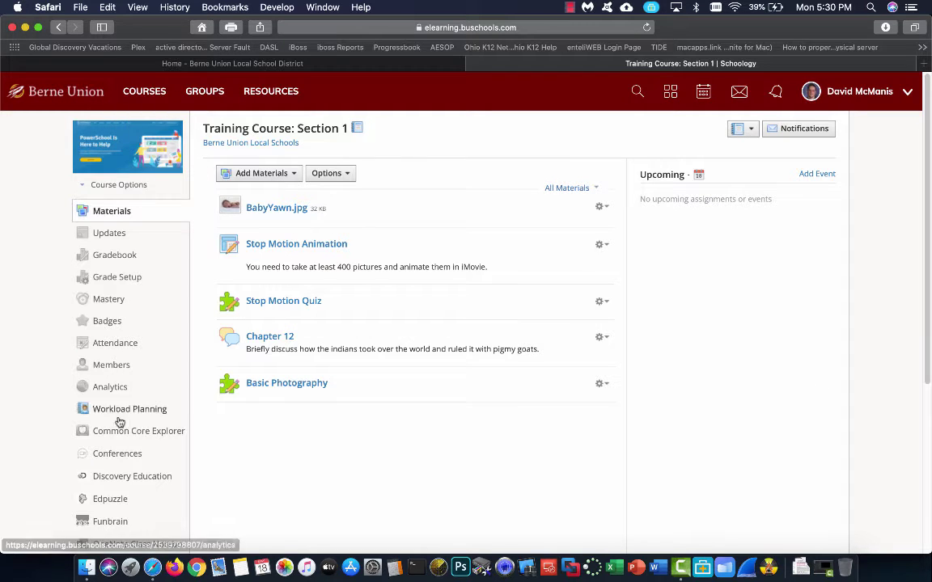
{"action": "mouse_move", "coordinate": [126, 165]}
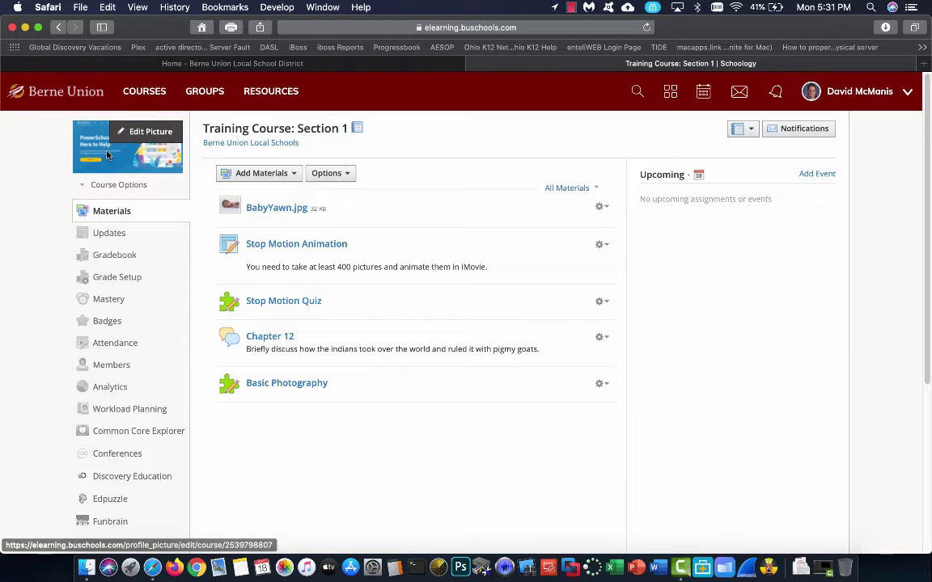
Set the course picture to the built-in colourful houses-and-fruit image
{"action": "left_click", "coordinate": [150, 136]}
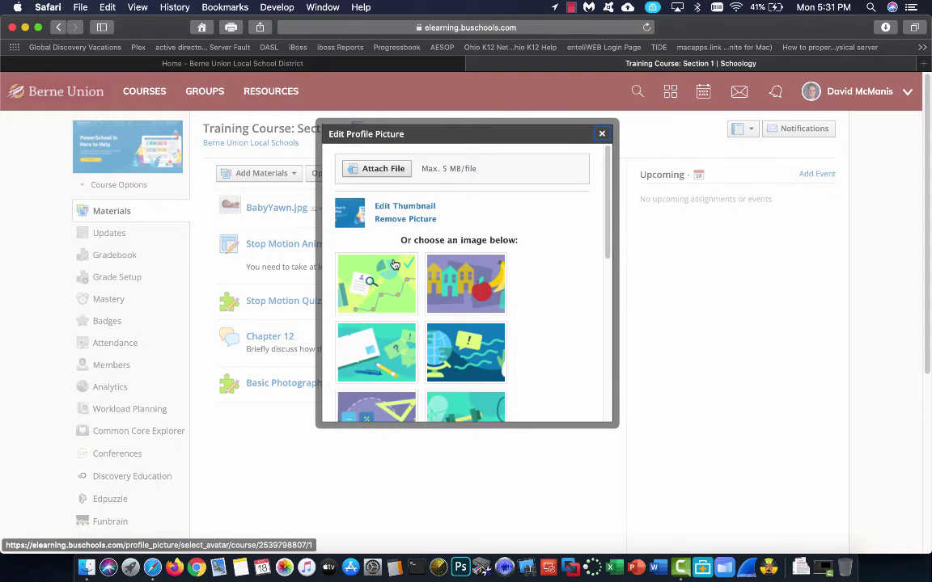
{"action": "scroll", "coordinate": [542, 331], "scroll_direction": "down", "scroll_amount": 2}
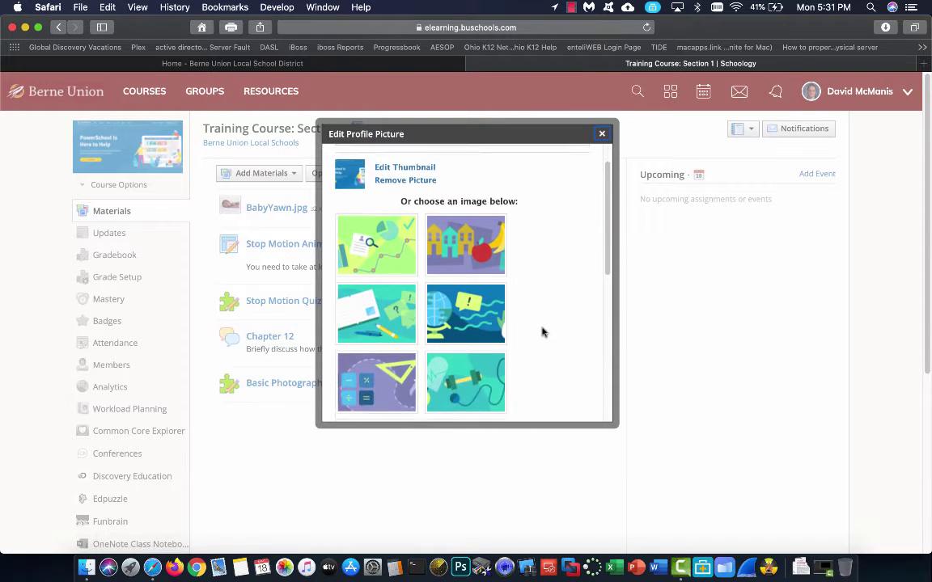
{"action": "scroll", "coordinate": [542, 332], "scroll_direction": "down", "scroll_amount": 5}
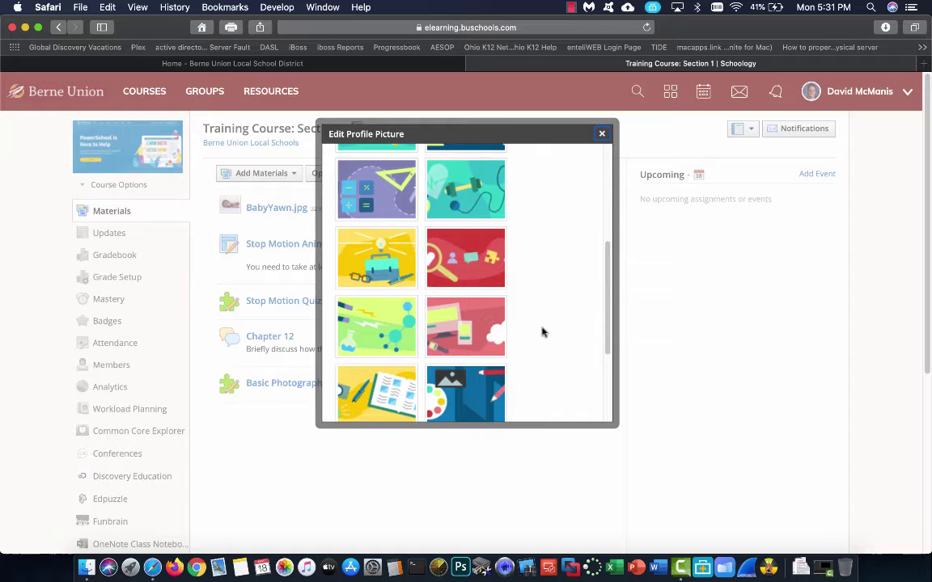
{"action": "scroll", "coordinate": [542, 331], "scroll_direction": "down", "scroll_amount": 4}
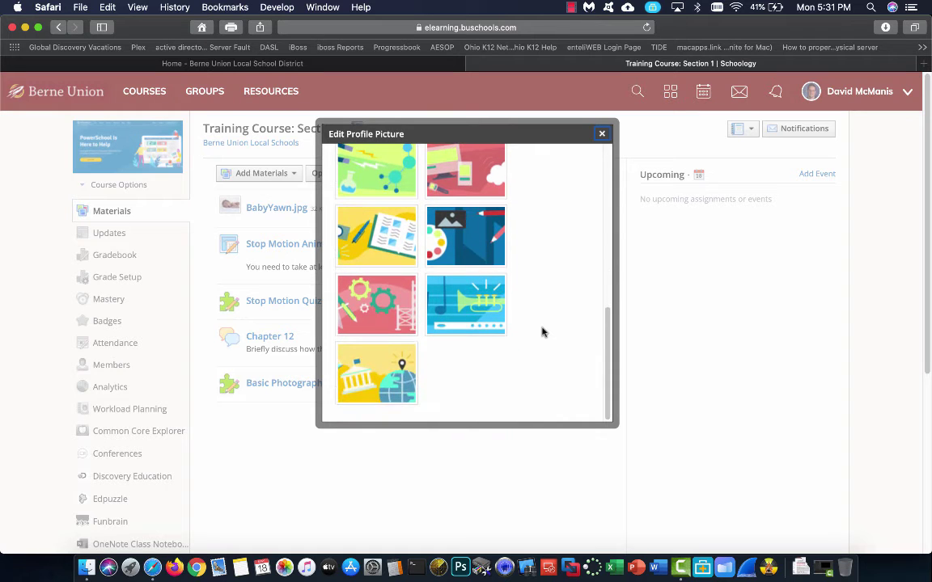
{"action": "scroll", "coordinate": [542, 331], "scroll_direction": "up", "scroll_amount": 10}
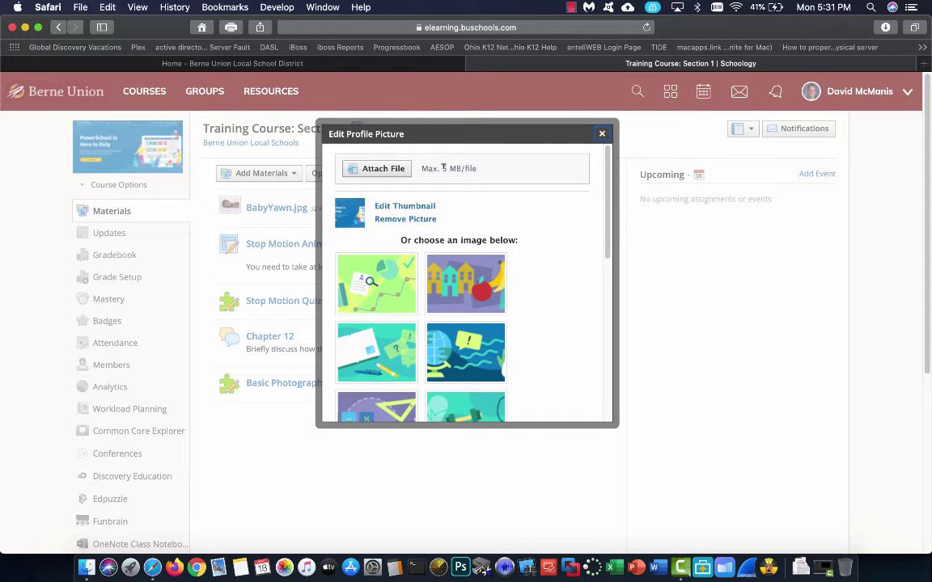
{"action": "left_click", "coordinate": [464, 288]}
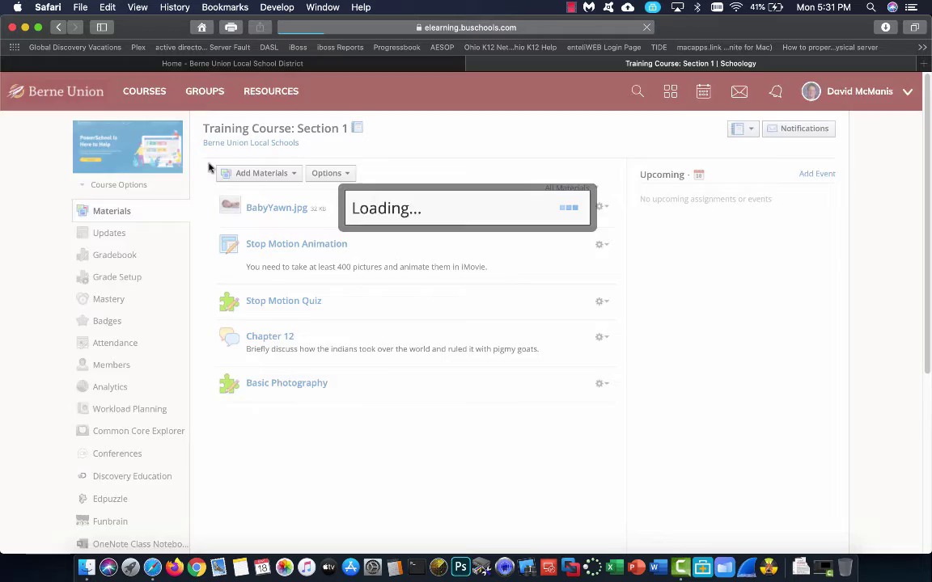
Upload 'Screen Shot 2020-05-18 at 5.14.20 PM.png' from the Desktop as the course picture
{"action": "left_click", "coordinate": [146, 131]}
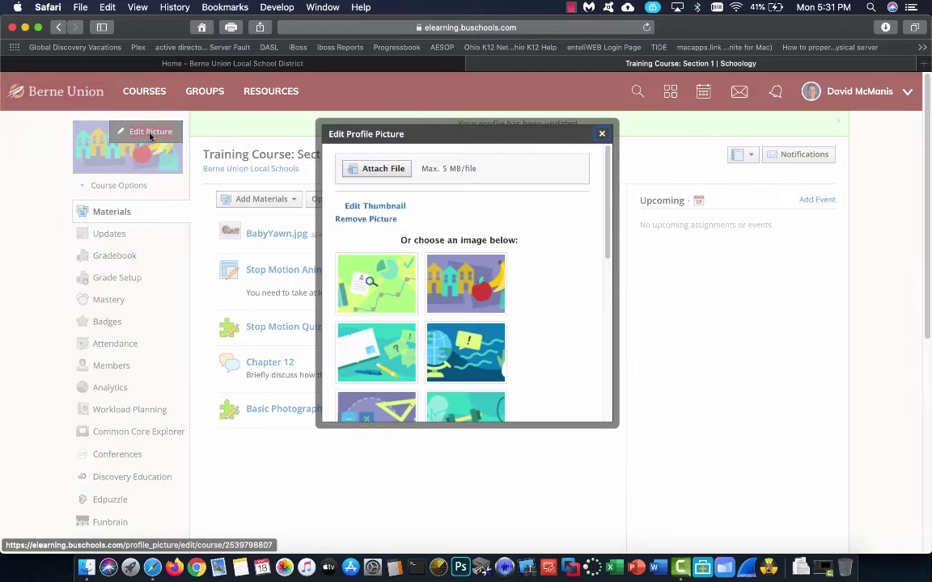
{"action": "left_click", "coordinate": [377, 170]}
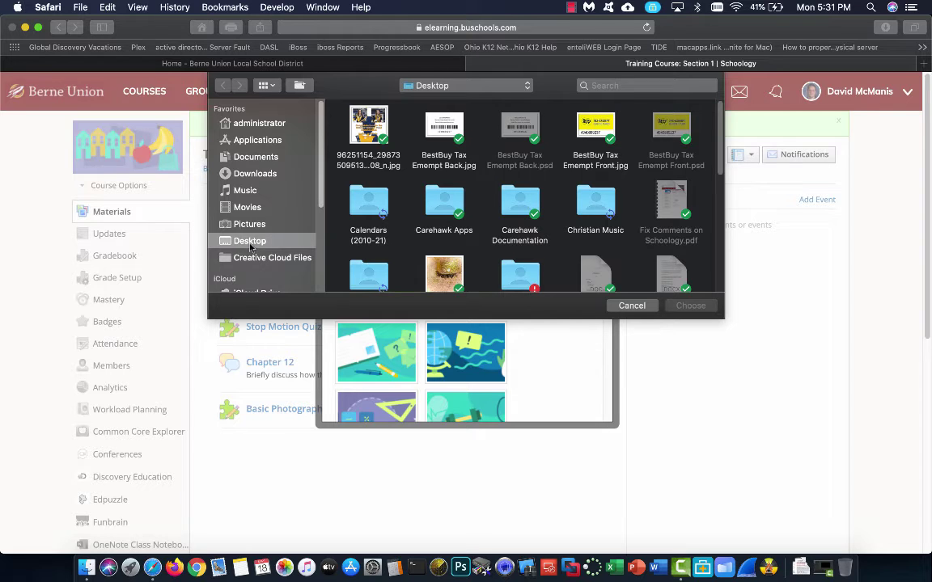
{"action": "scroll", "coordinate": [507, 232], "scroll_direction": "down", "scroll_amount": 2}
{"action": "scroll", "coordinate": [507, 233], "scroll_direction": "down", "scroll_amount": 8}
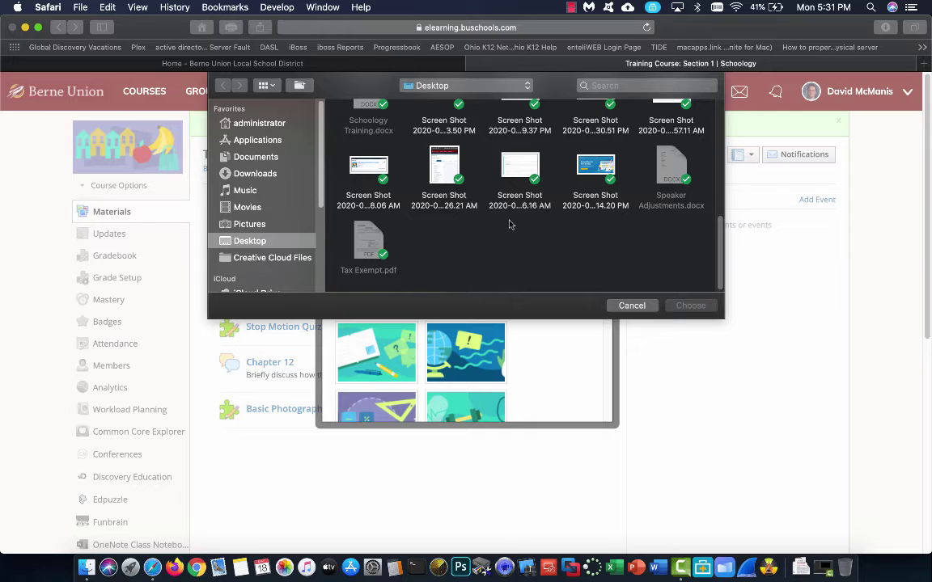
{"action": "left_click", "coordinate": [595, 167]}
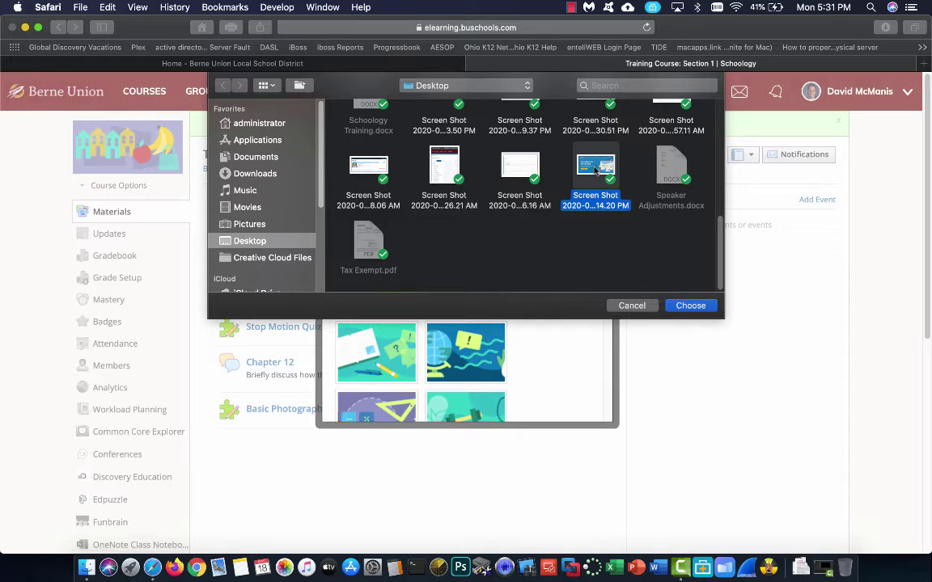
{"action": "left_click", "coordinate": [684, 305]}
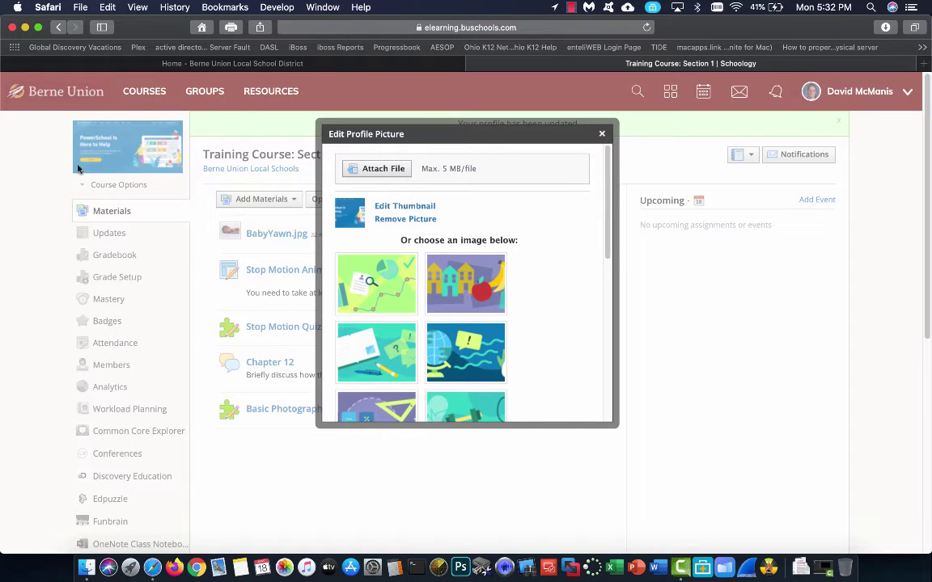
Try widening the thumbnail crop box, then cancel so the thumbnail stays uncropped
{"action": "left_click", "coordinate": [392, 208]}
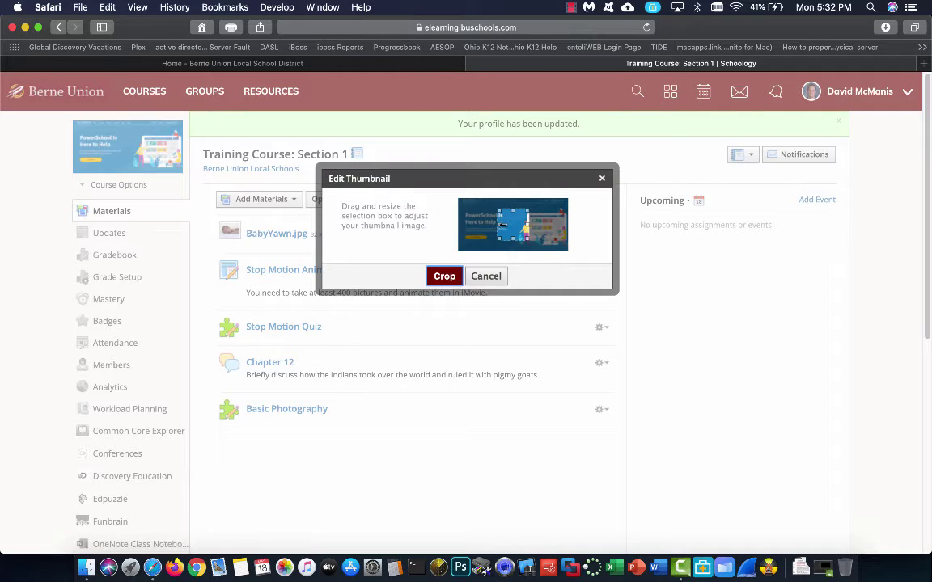
{"action": "left_click_drag", "start_coordinate": [499, 224], "coordinate": [538, 196]}
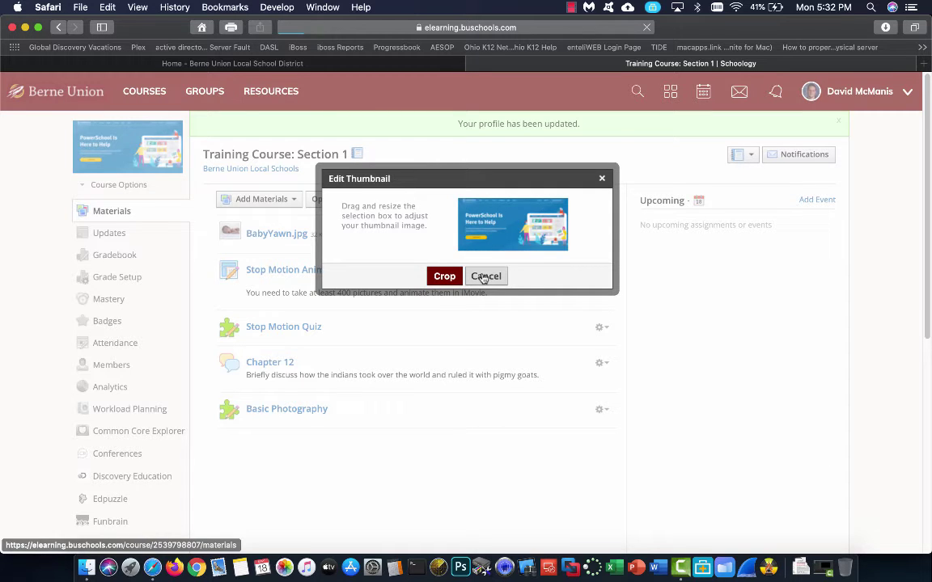
{"action": "left_click", "coordinate": [484, 276]}
{"action": "mouse_move", "coordinate": [140, 154]}
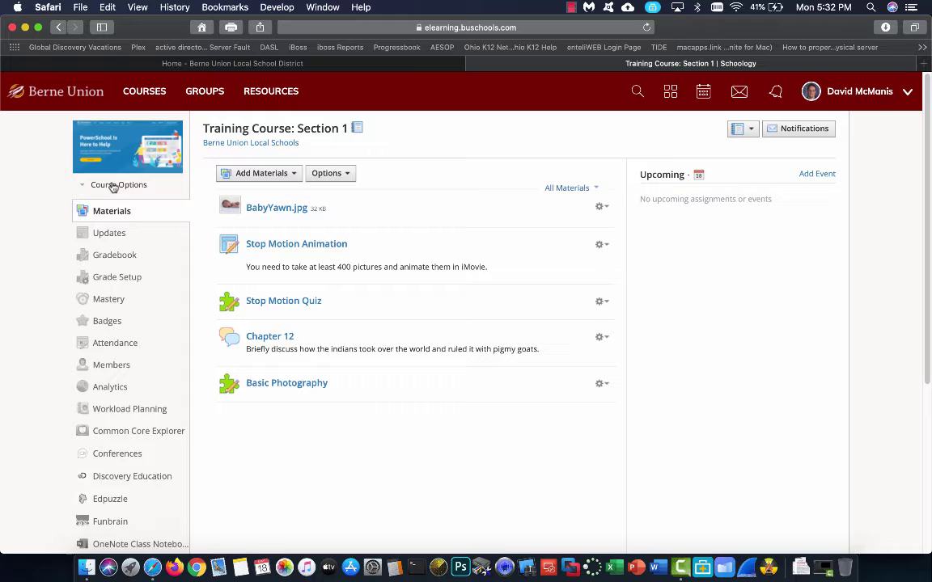
{"action": "left_click", "coordinate": [113, 185]}
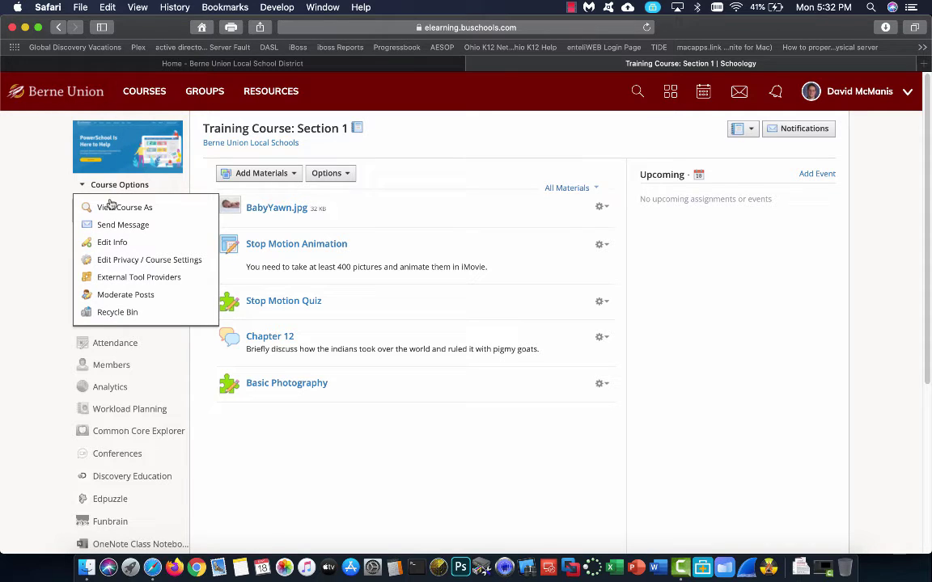
{"action": "left_click", "coordinate": [111, 207]}
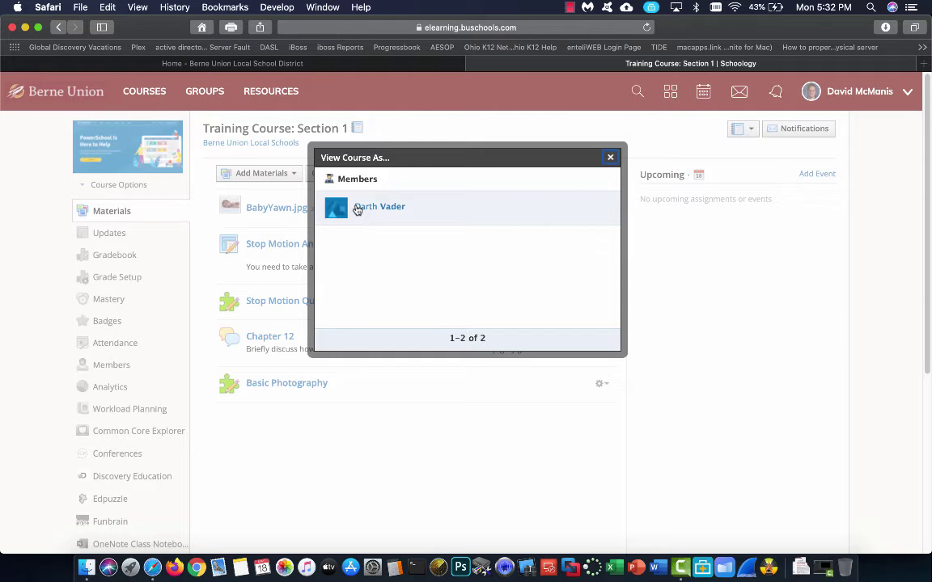
{"action": "left_click", "coordinate": [357, 210]}
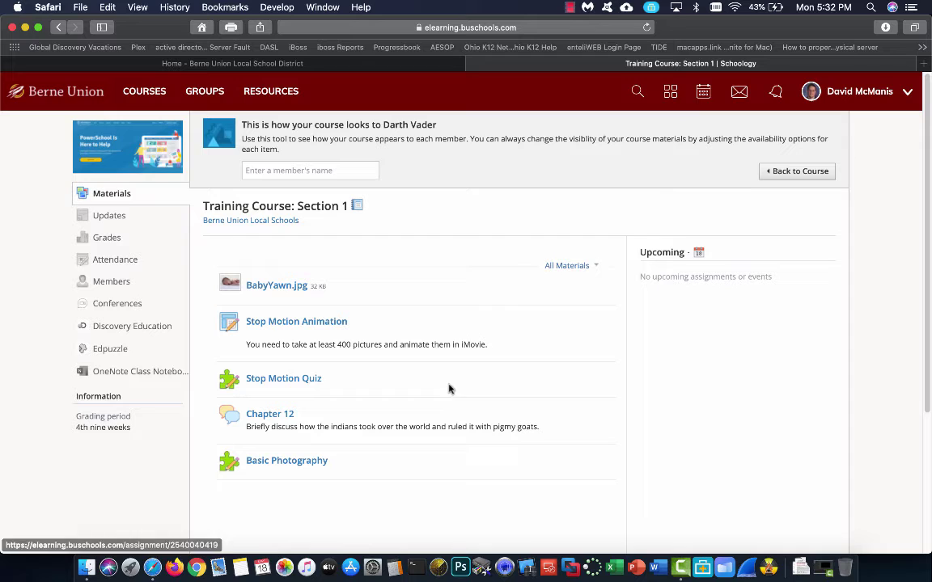
{"action": "left_click", "coordinate": [798, 172]}
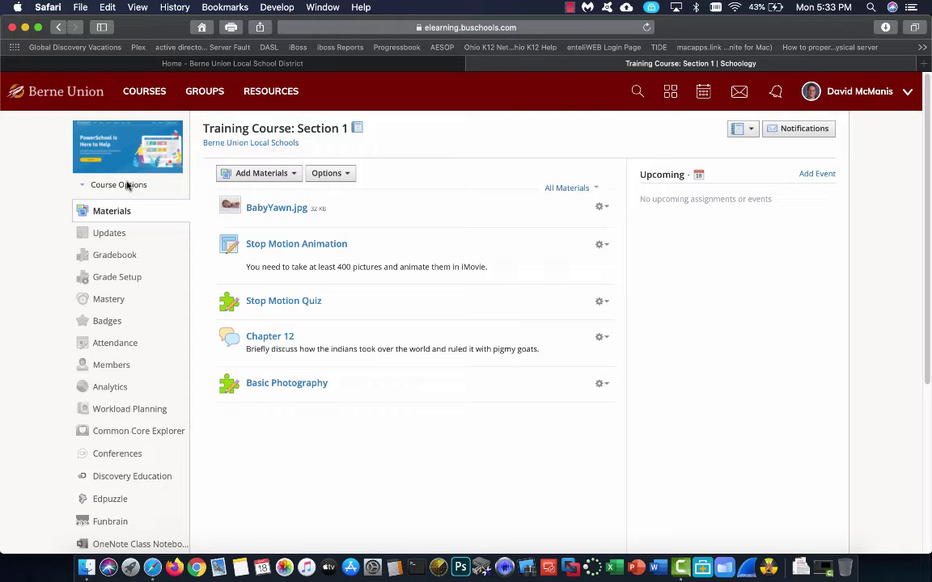
{"action": "left_click", "coordinate": [127, 185]}
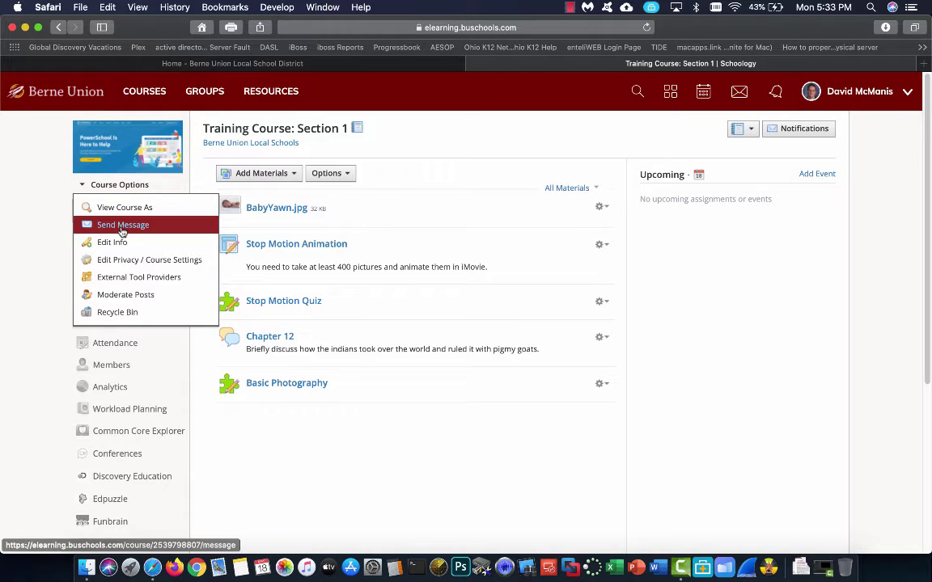
{"action": "left_click", "coordinate": [119, 226]}
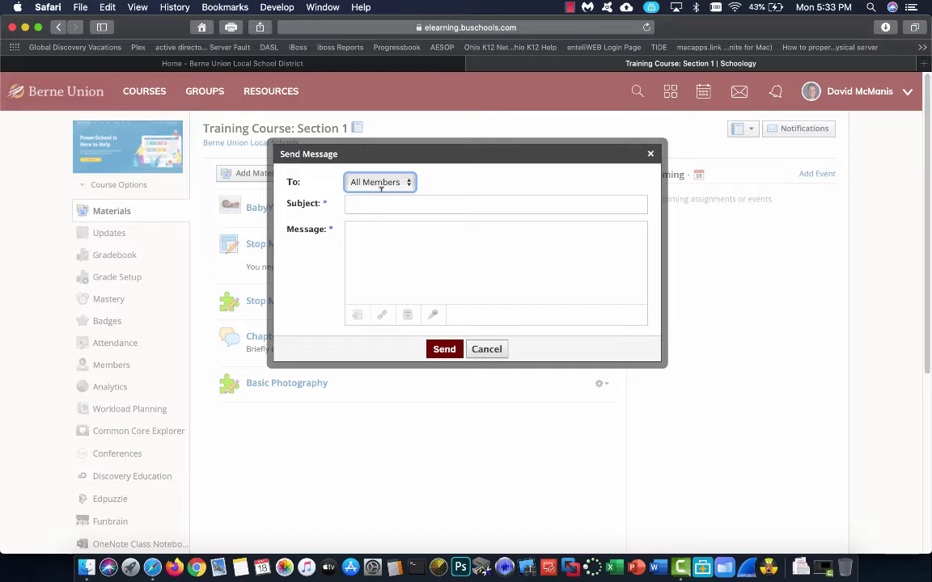
{"action": "left_click", "coordinate": [378, 182]}
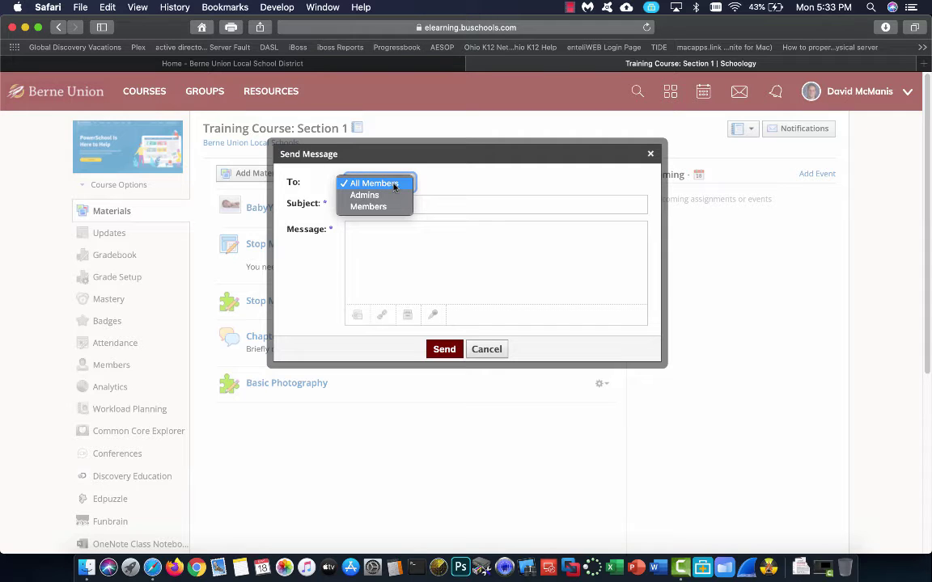
{"action": "left_click", "coordinate": [484, 351]}
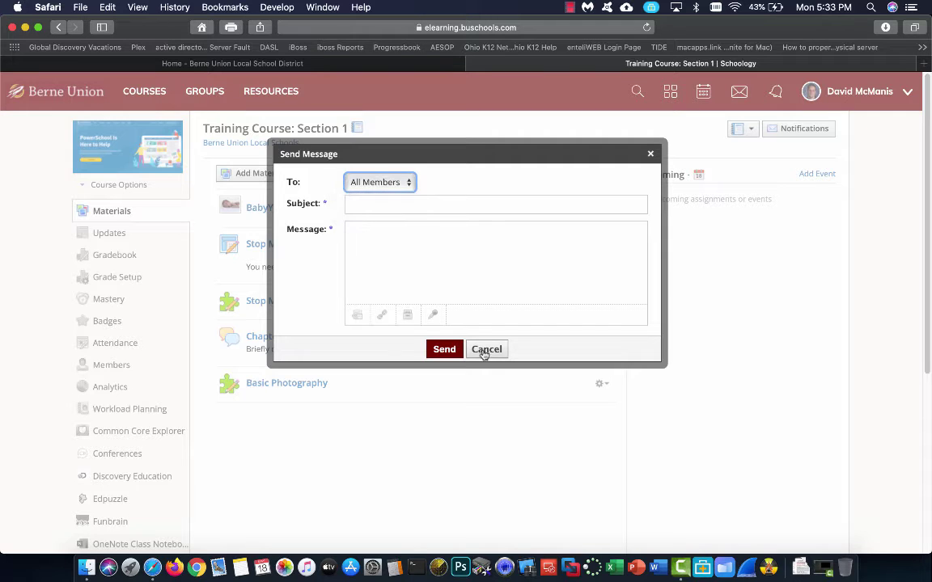
{"action": "left_click", "coordinate": [490, 352]}
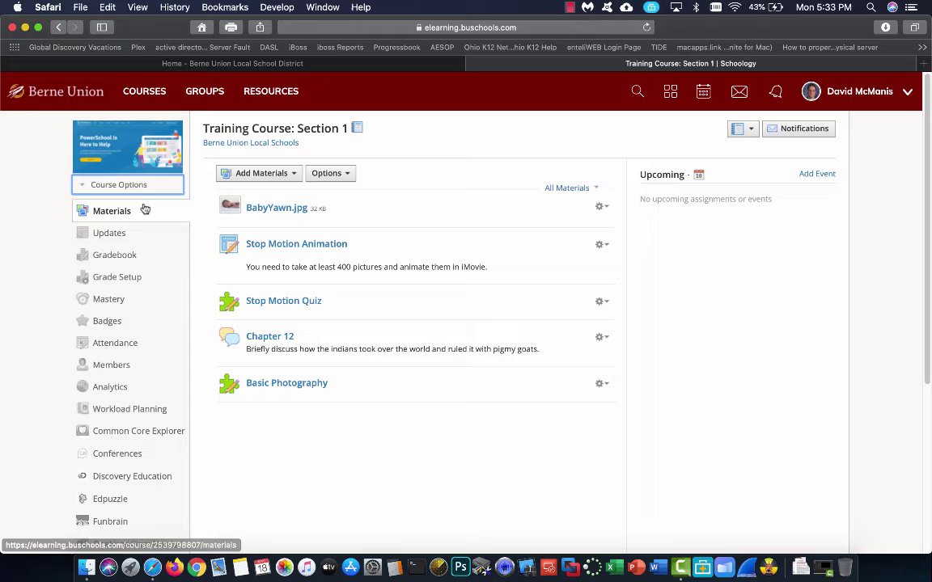
Show the Course Options dropdown for Training Course, then dismiss it again
{"action": "left_click", "coordinate": [125, 186]}
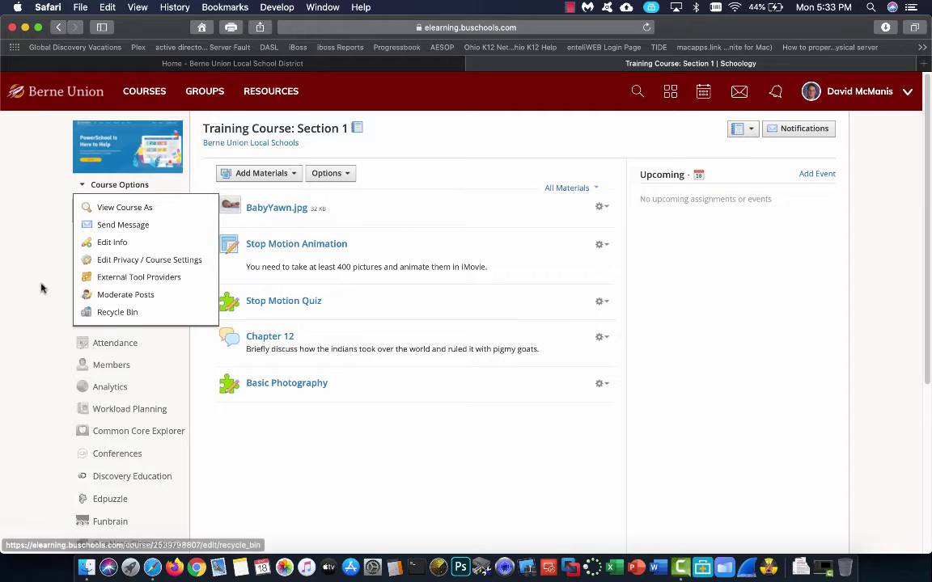
{"action": "left_click", "coordinate": [43, 245]}
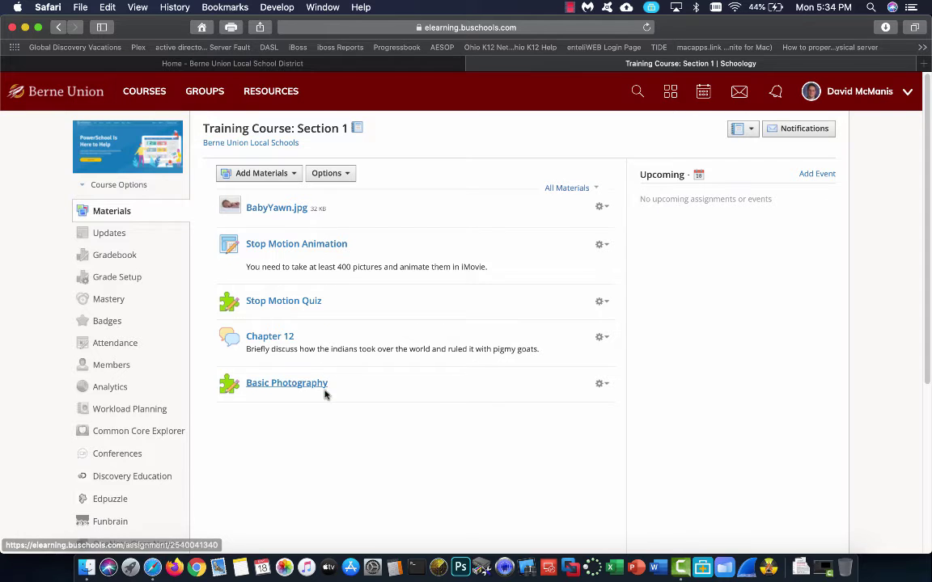
{"action": "left_click_drag", "start_coordinate": [325, 394], "coordinate": [303, 408]}
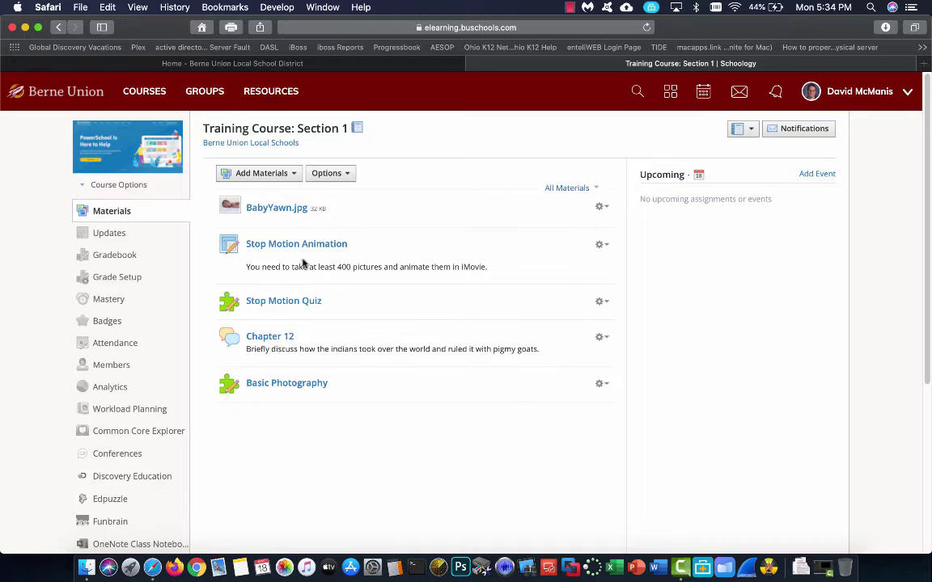
{"action": "left_click_drag", "start_coordinate": [303, 263], "coordinate": [290, 230]}
{"action": "left_click_drag", "start_coordinate": [290, 231], "coordinate": [287, 229]}
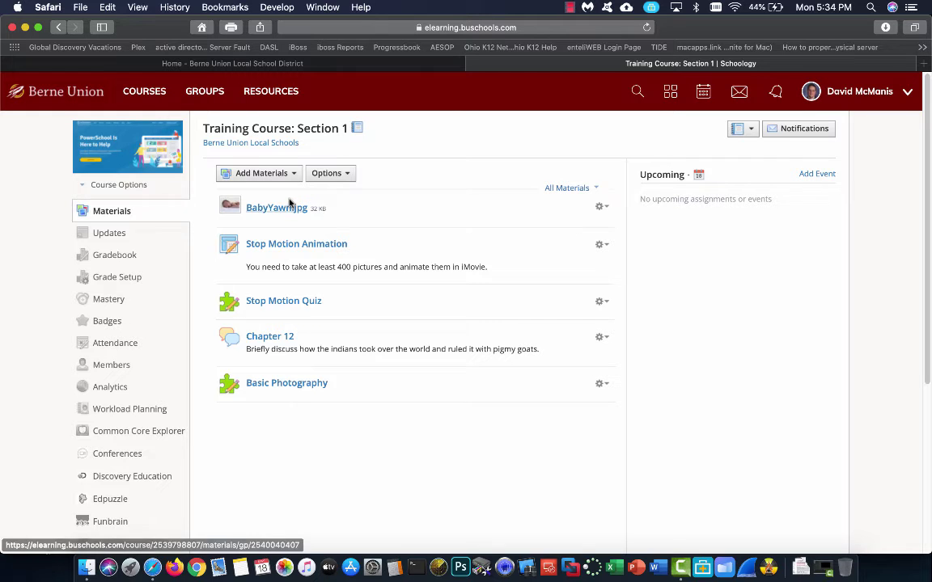
{"action": "left_click", "coordinate": [292, 176]}
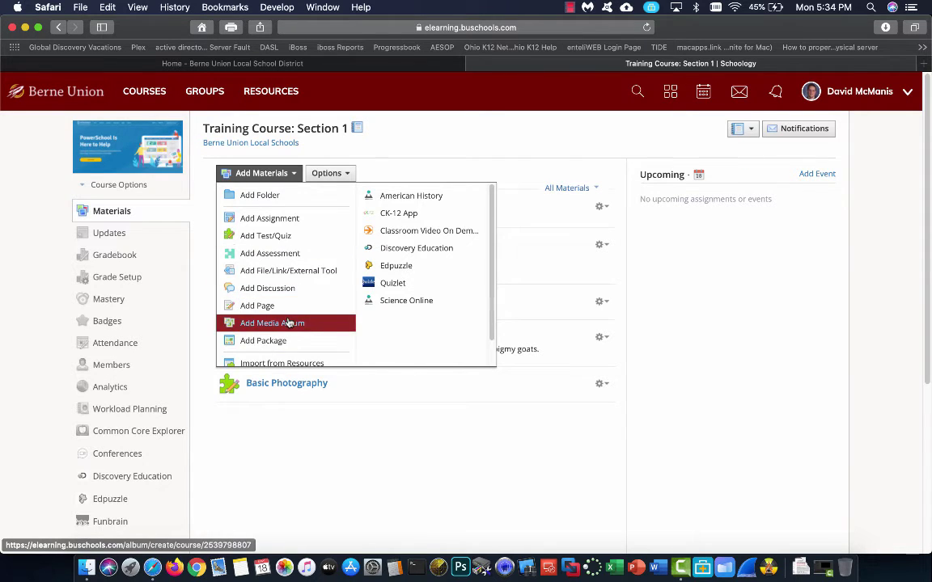
{"action": "scroll", "coordinate": [289, 323], "scroll_direction": "down", "scroll_amount": 2}
{"action": "scroll", "coordinate": [303, 284], "scroll_direction": "up", "scroll_amount": 2}
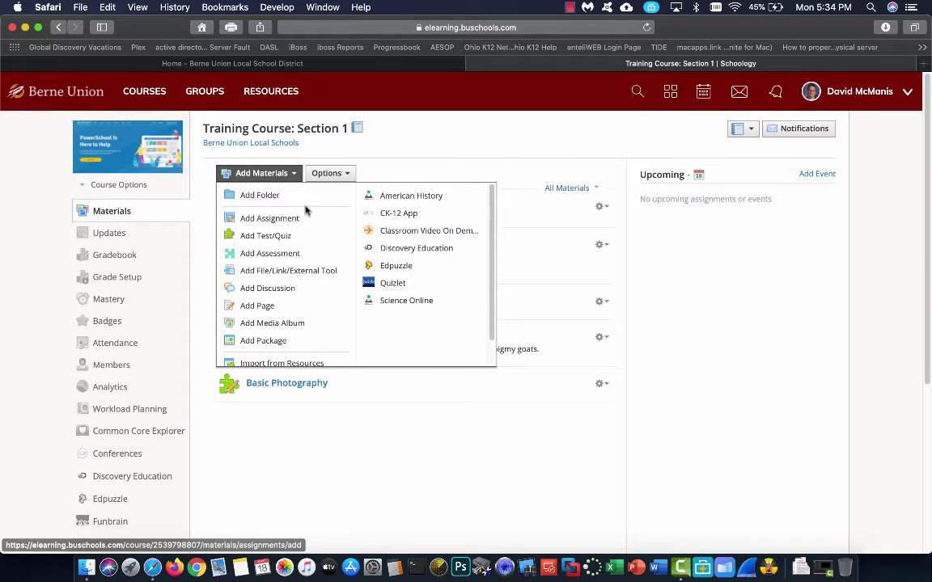
{"action": "left_click", "coordinate": [360, 173]}
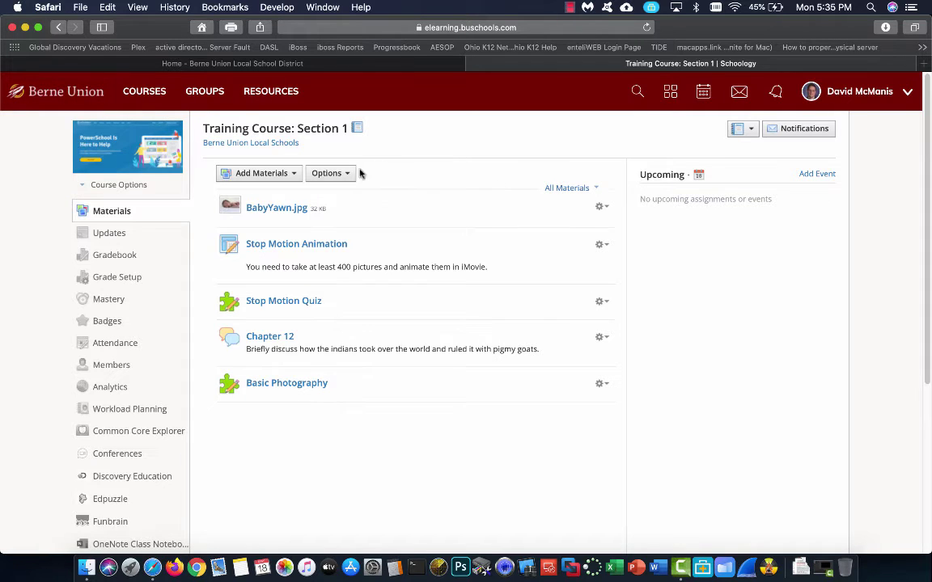
{"action": "left_click", "coordinate": [348, 174]}
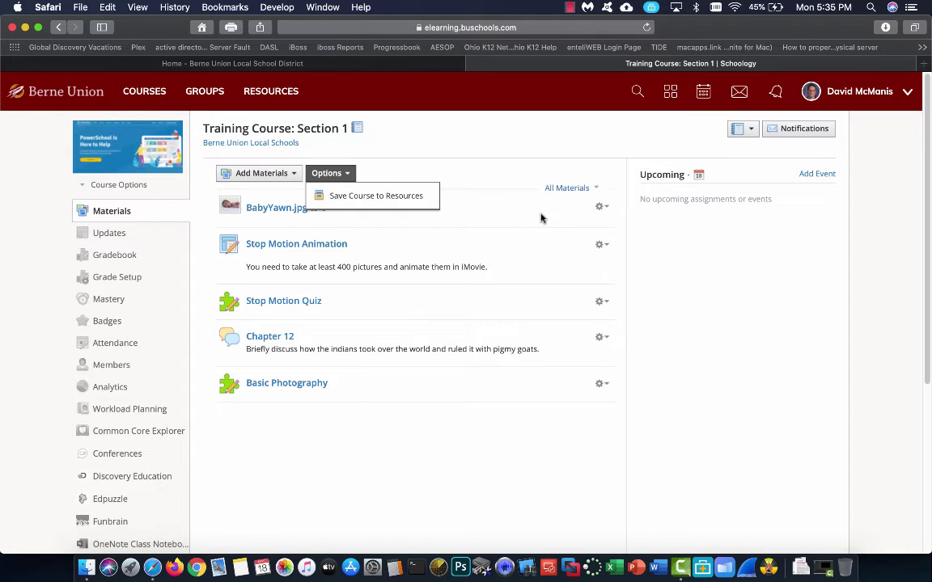
{"action": "left_click", "coordinate": [555, 158]}
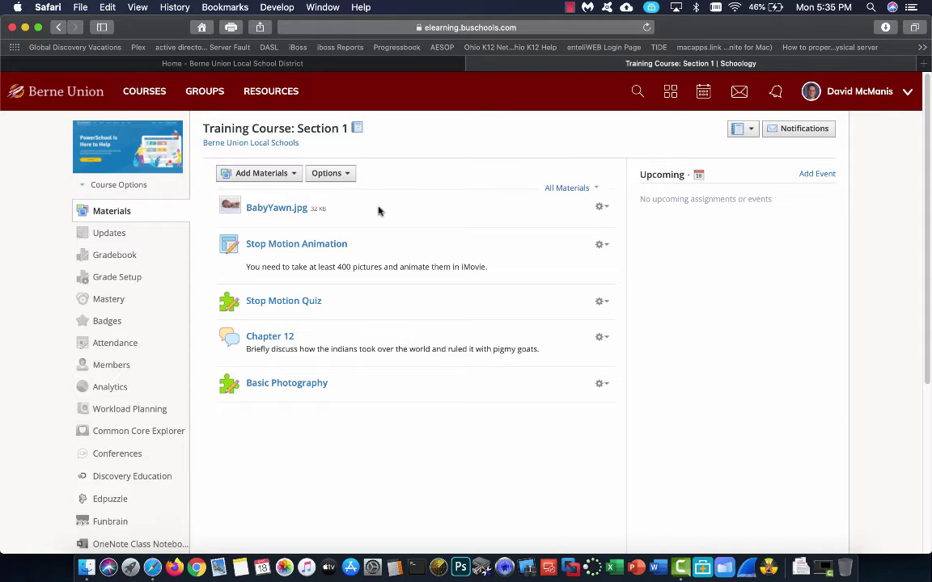
Open the Updates feed showing the post 'There is a test tomorrow.'
{"action": "left_click", "coordinate": [109, 233]}
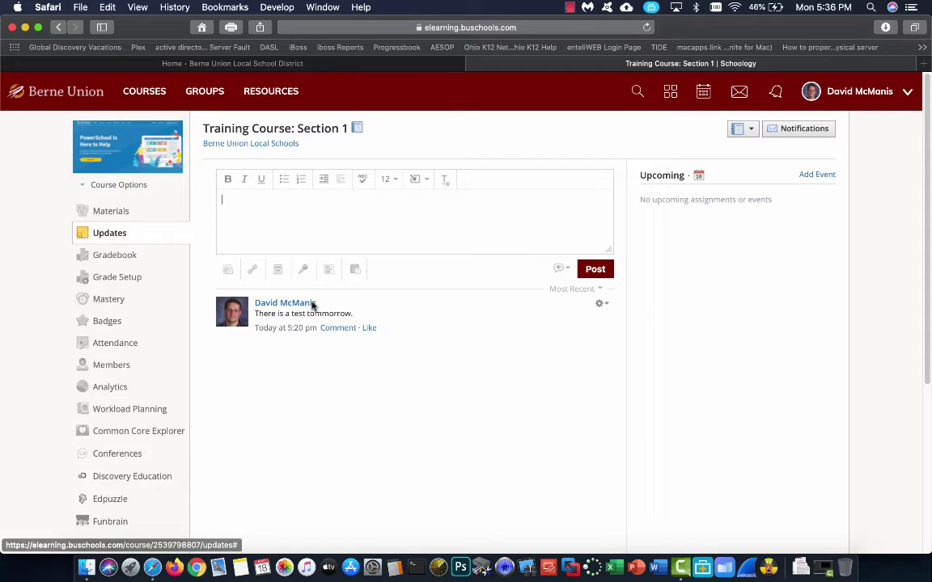
Open the Gradebook and go to Grade Setup for the 4th nine weeks period
{"action": "left_click", "coordinate": [111, 256]}
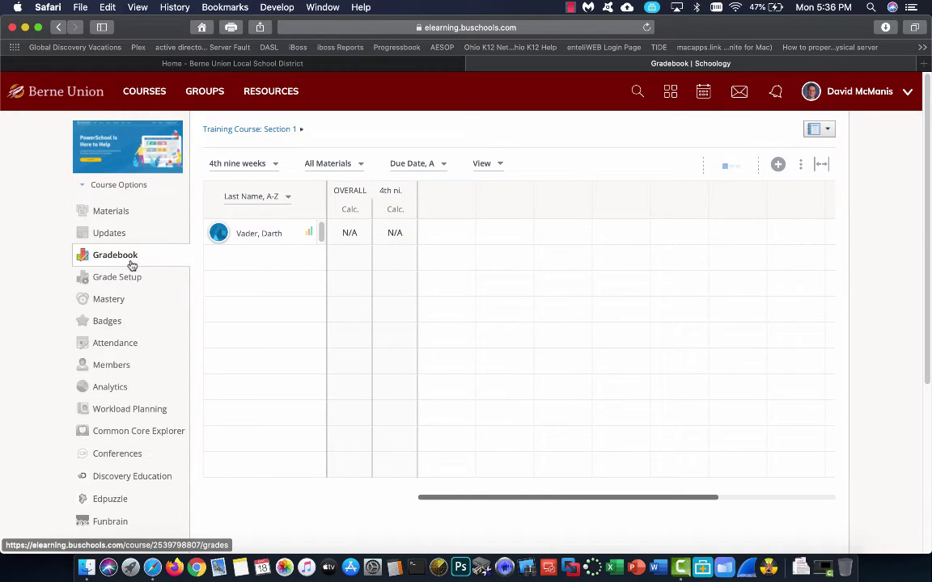
{"action": "left_click", "coordinate": [121, 275]}
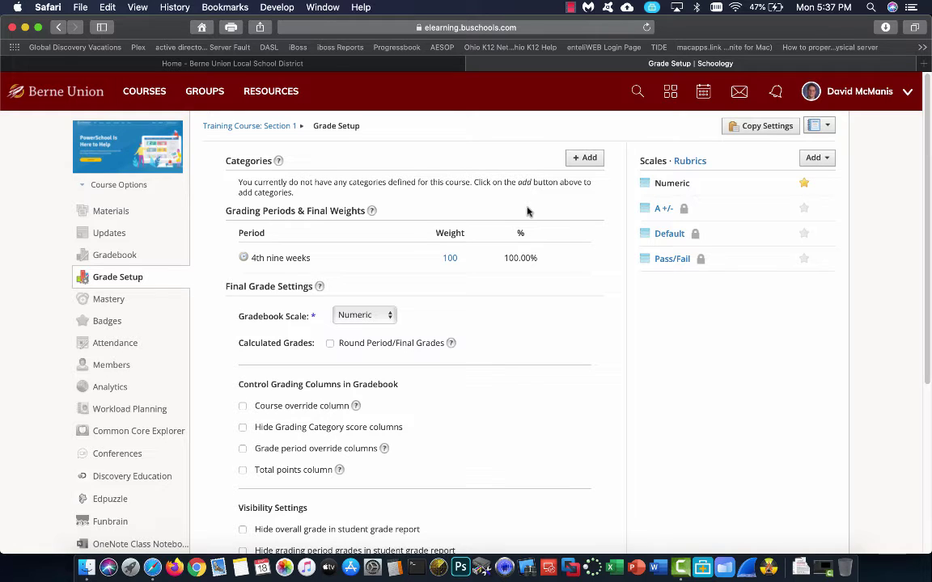
Scroll through Grade Setup to review the Numeric scale and final grade options
{"action": "scroll", "coordinate": [432, 384], "scroll_direction": "down", "scroll_amount": 1}
{"action": "scroll", "coordinate": [432, 383], "scroll_direction": "down", "scroll_amount": 3}
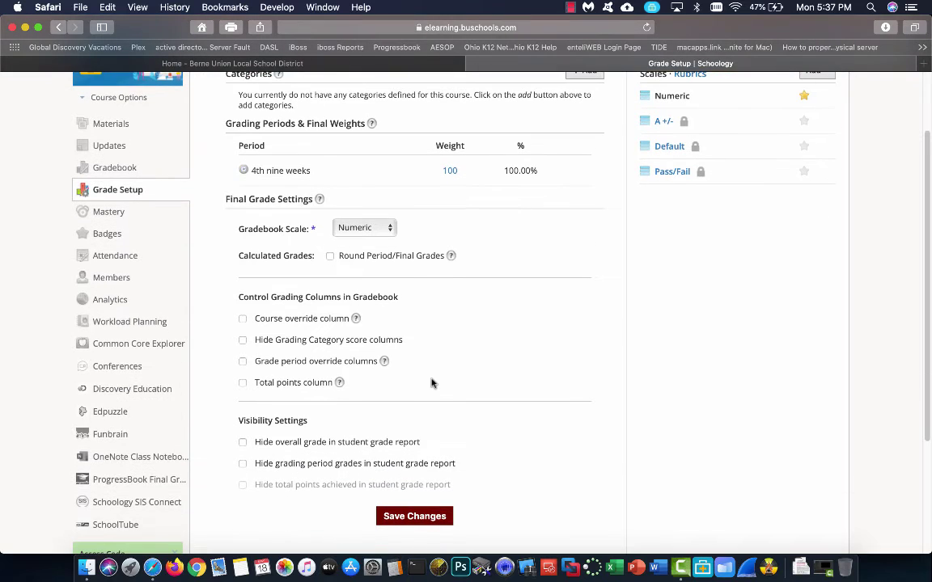
{"action": "scroll", "coordinate": [432, 384], "scroll_direction": "up", "scroll_amount": 3}
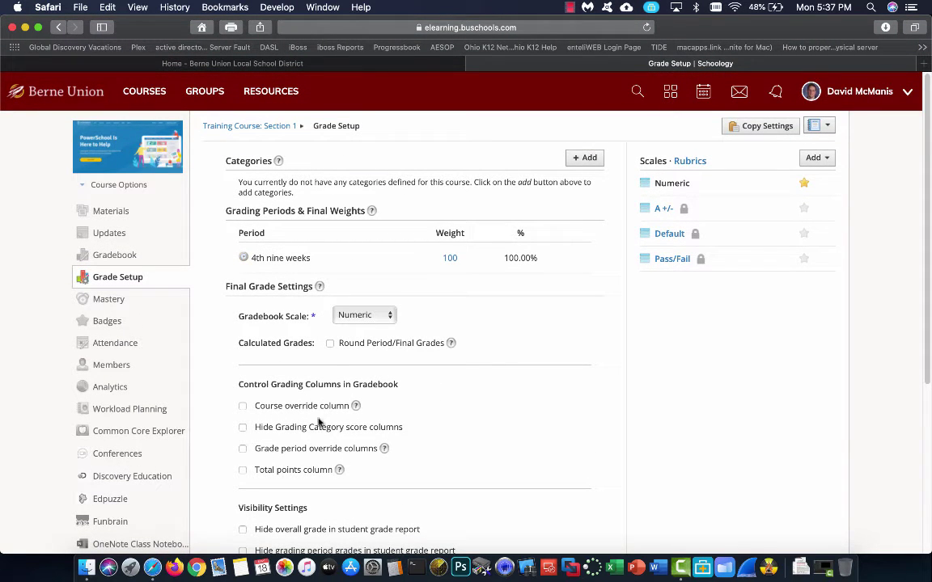
Open the Mastery page, which shows no learning objectives aligned in Training Course
{"action": "left_click", "coordinate": [126, 299]}
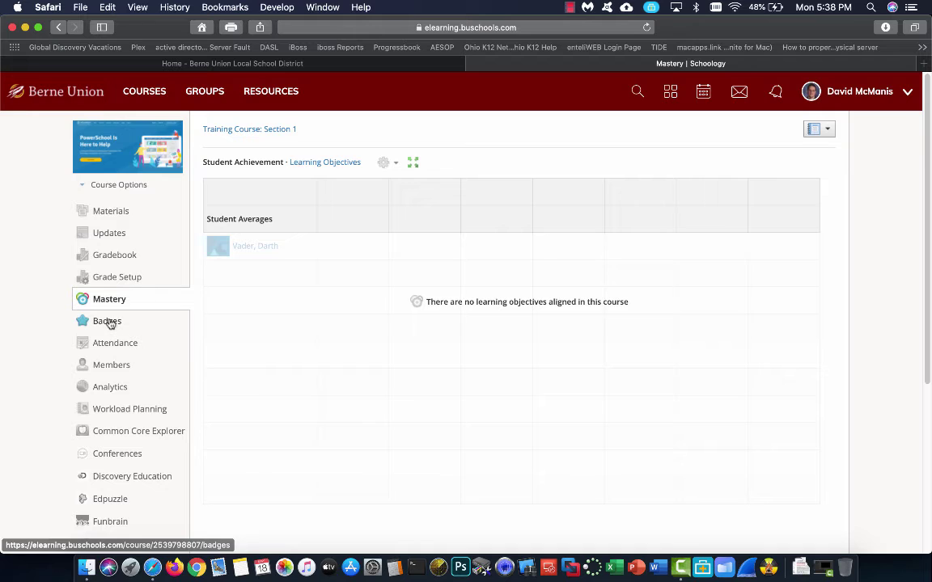
Browse the starter badges, then view attendance for the week of May 18 – May 24
{"action": "left_click", "coordinate": [109, 321]}
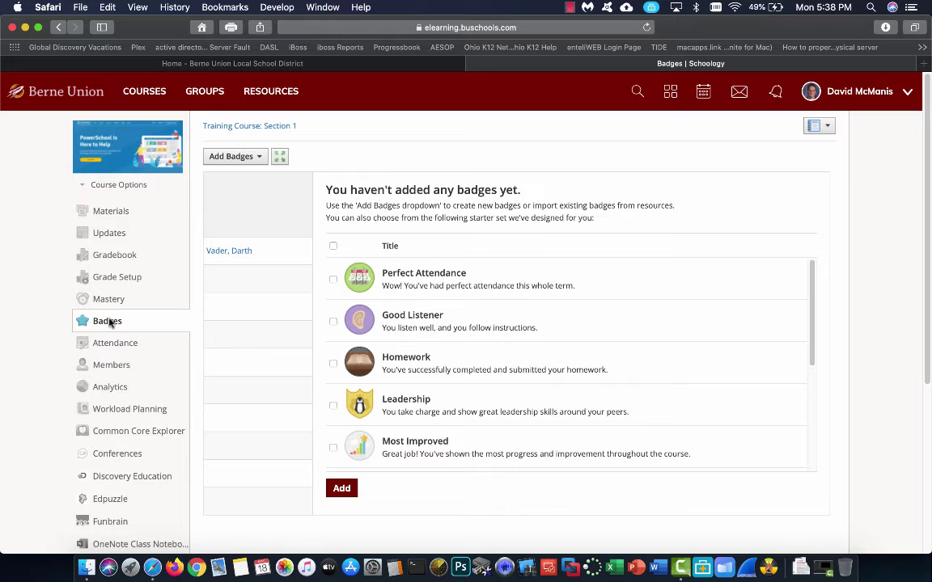
{"action": "scroll", "coordinate": [438, 351], "scroll_direction": "down", "scroll_amount": 5}
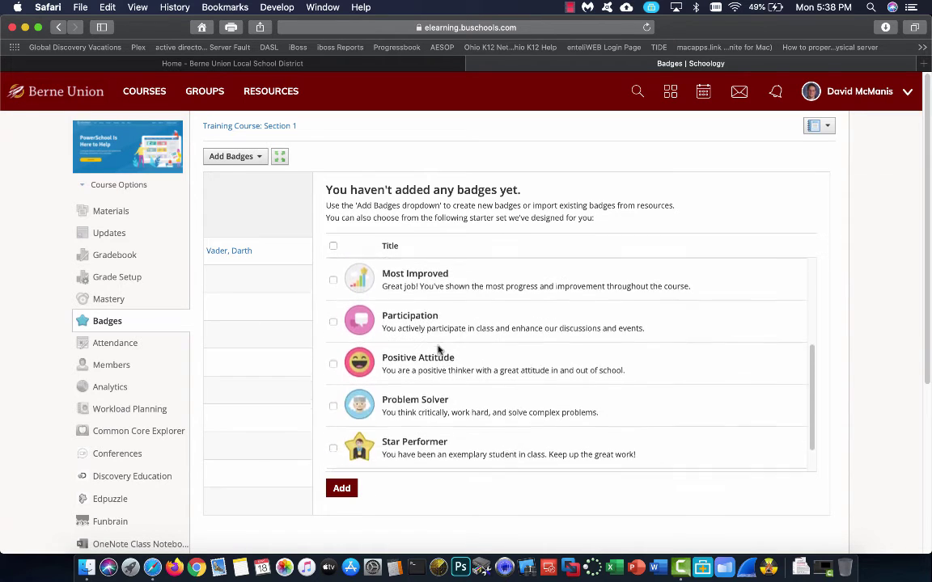
{"action": "scroll", "coordinate": [439, 351], "scroll_direction": "down", "scroll_amount": 3}
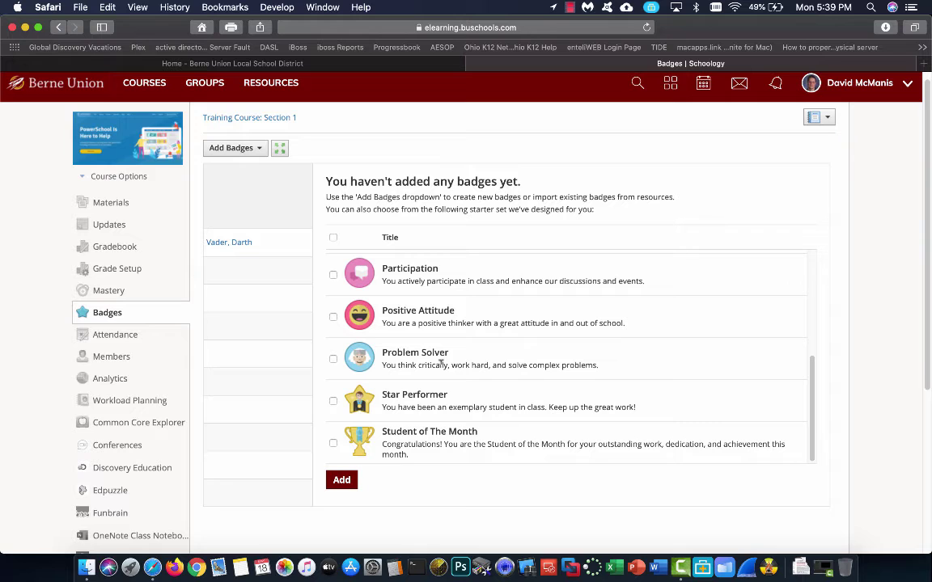
{"action": "scroll", "coordinate": [457, 358], "scroll_direction": "up", "scroll_amount": 5}
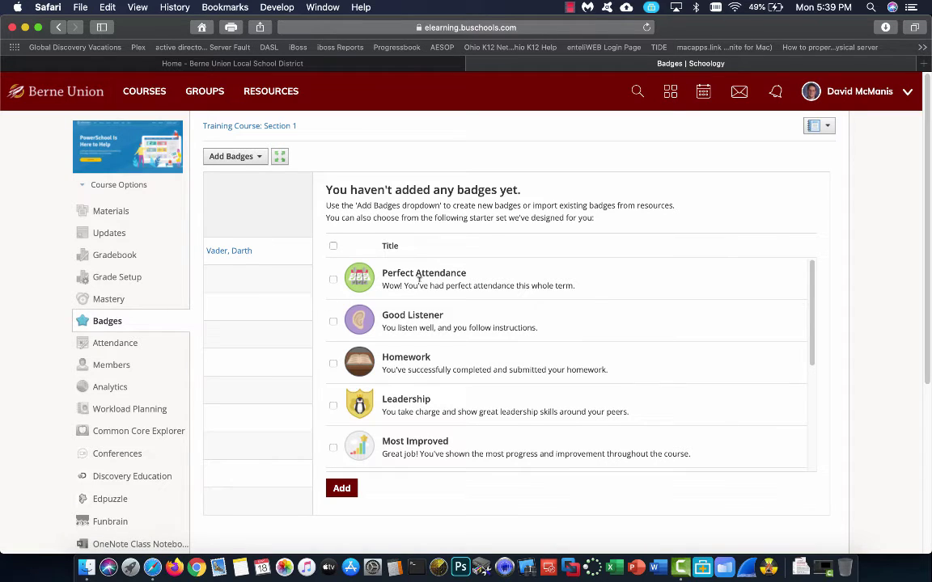
{"action": "left_click", "coordinate": [115, 344]}
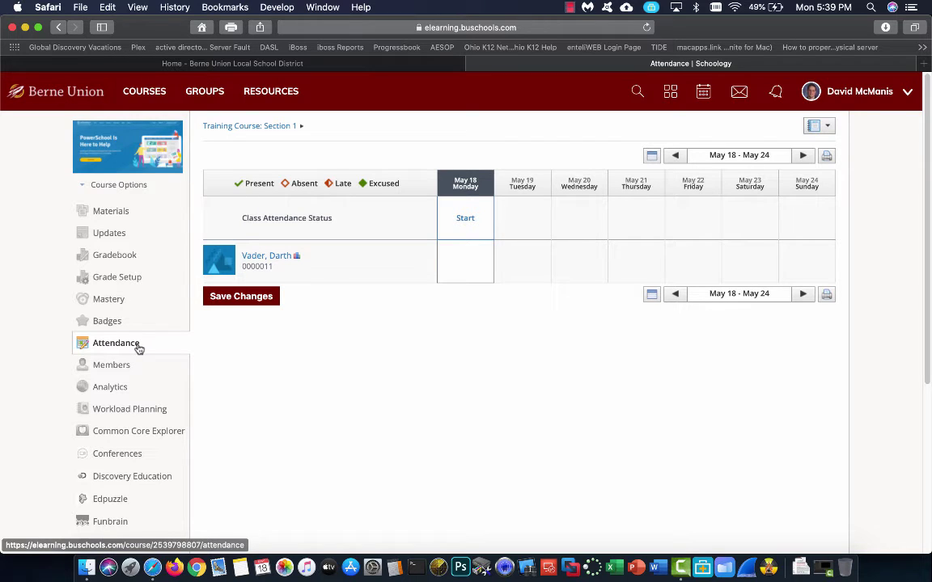
Show the course Members page listing the teacher admin and one student
{"action": "left_click", "coordinate": [112, 367]}
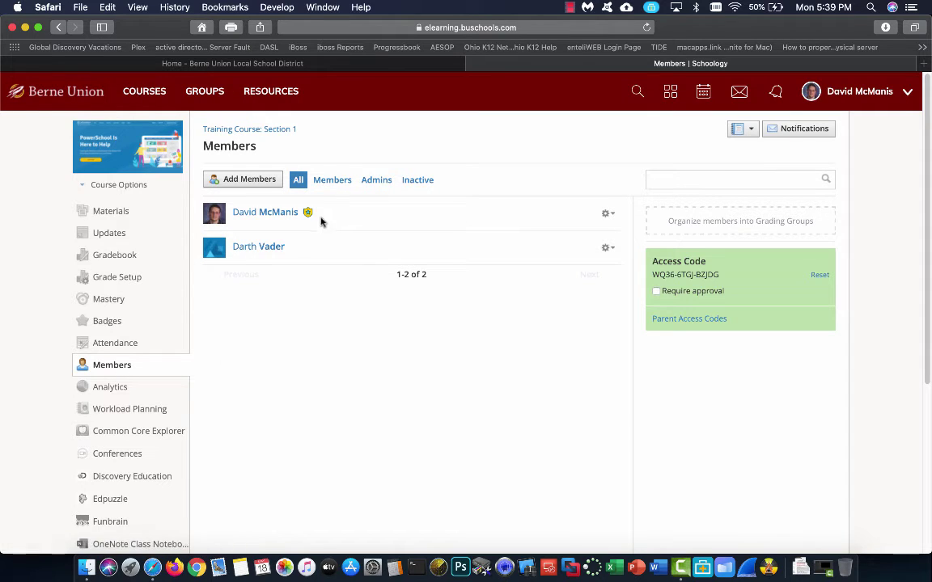
Filter members by Members, Admins and All, then open Course Analytics
{"action": "left_click", "coordinate": [333, 181]}
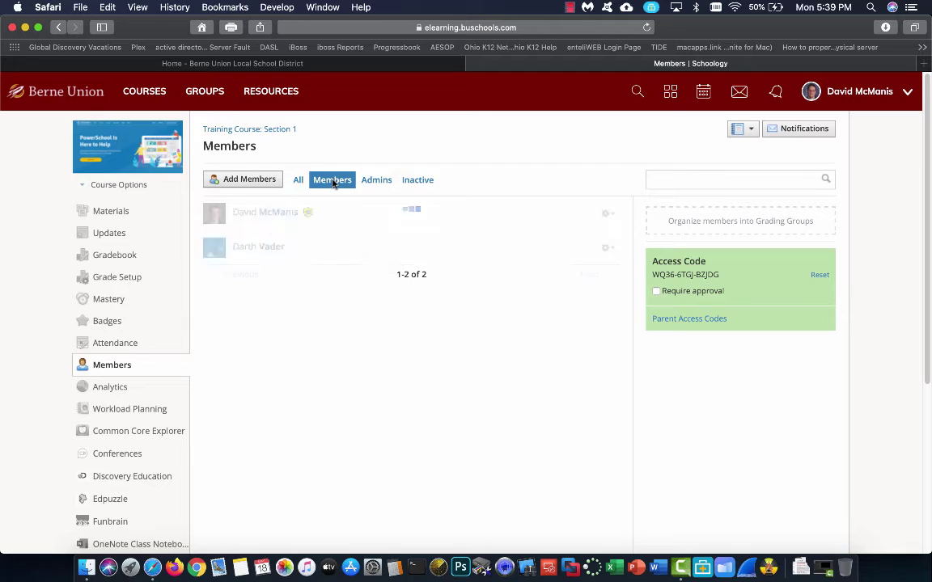
{"action": "left_click", "coordinate": [379, 182]}
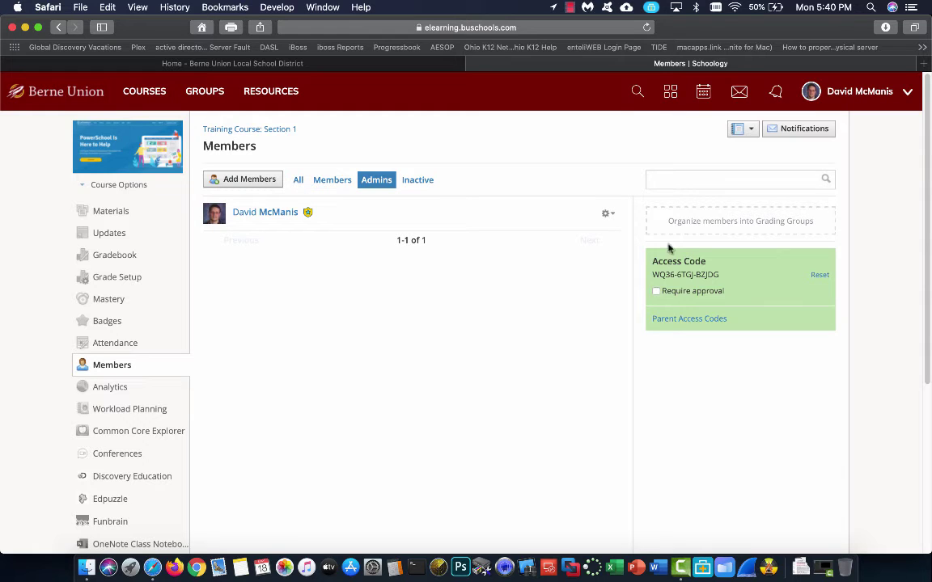
{"action": "left_click", "coordinate": [296, 181]}
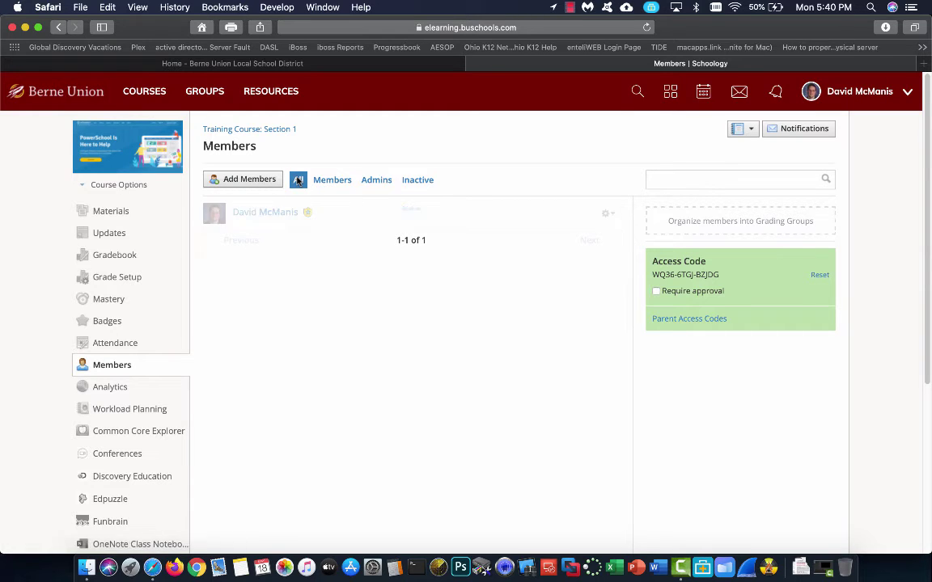
{"action": "left_click", "coordinate": [119, 394]}
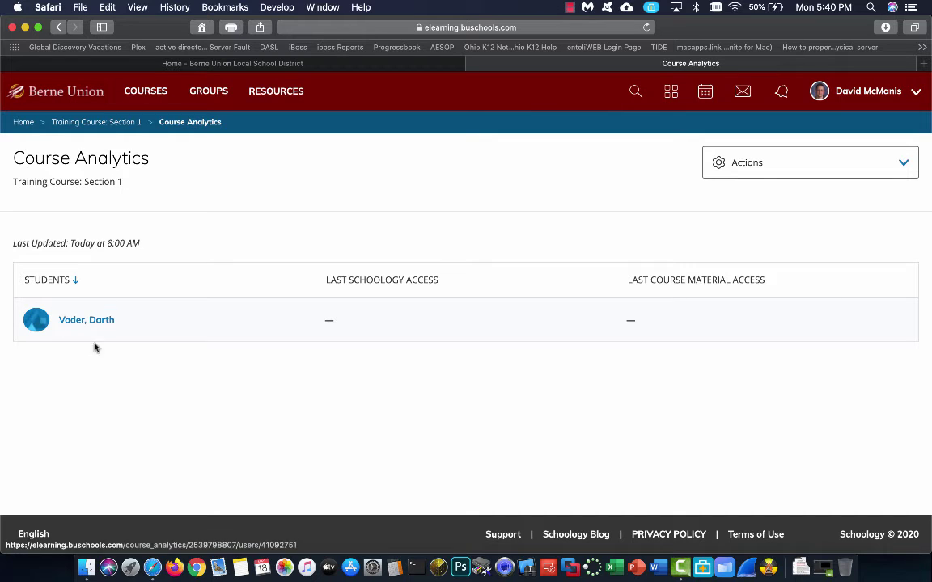
Open a student's analytics showing Stop Motion Animation not submitted, 0 submissions
{"action": "left_click", "coordinate": [80, 321]}
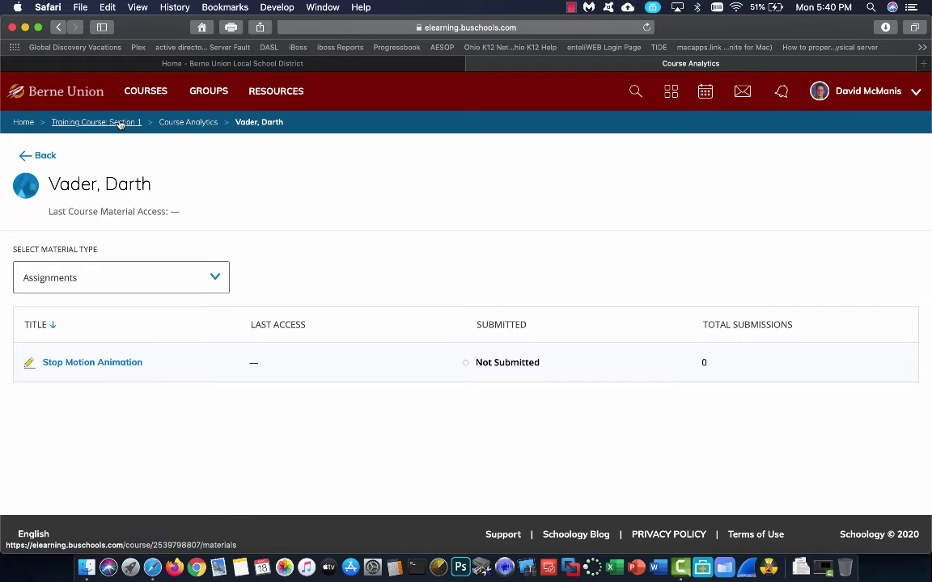
{"action": "left_click", "coordinate": [119, 123]}
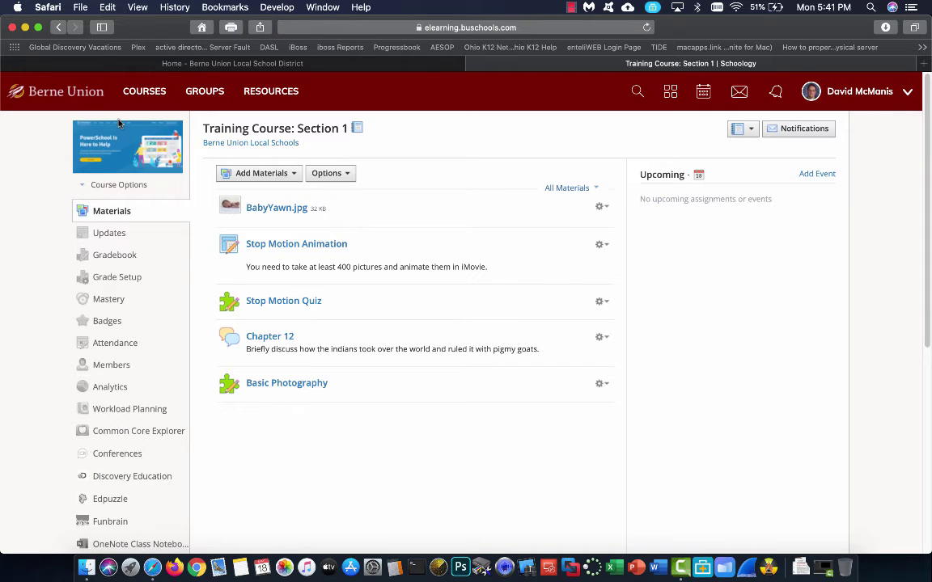
{"action": "scroll", "coordinate": [138, 361], "scroll_direction": "down", "scroll_amount": 3}
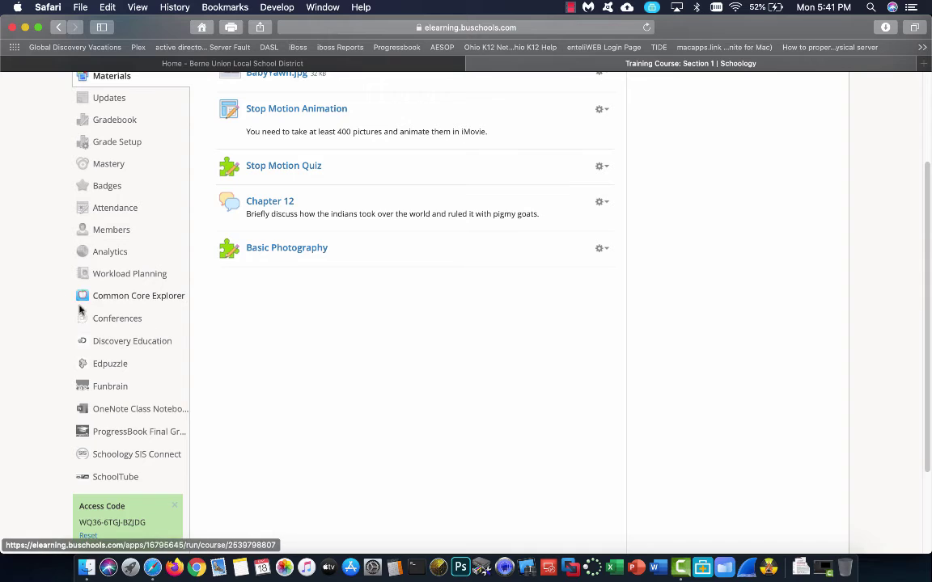
Load the Edpuzzle app and scroll its teacher login form with Google sign-in
{"action": "left_click", "coordinate": [119, 366]}
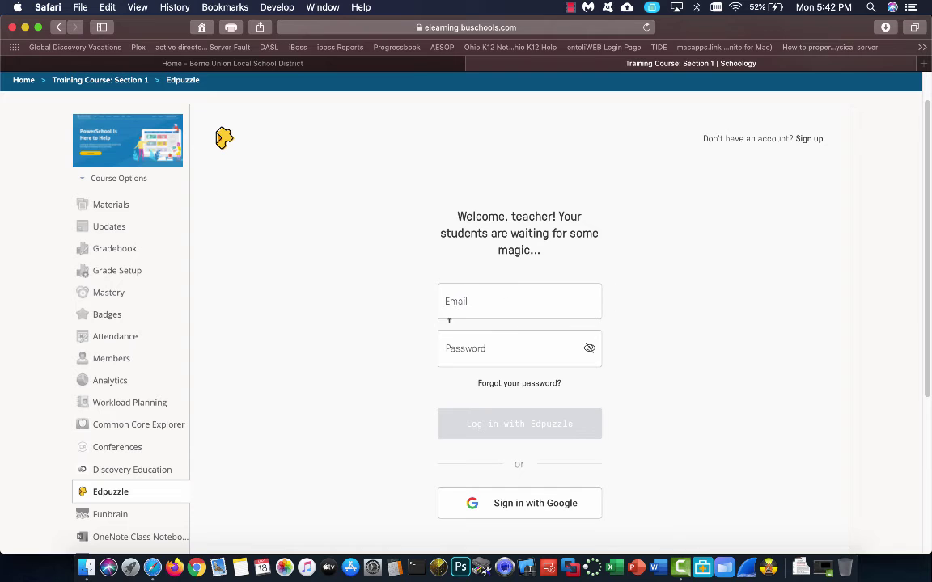
{"action": "scroll", "coordinate": [126, 498], "scroll_direction": "down", "scroll_amount": 2}
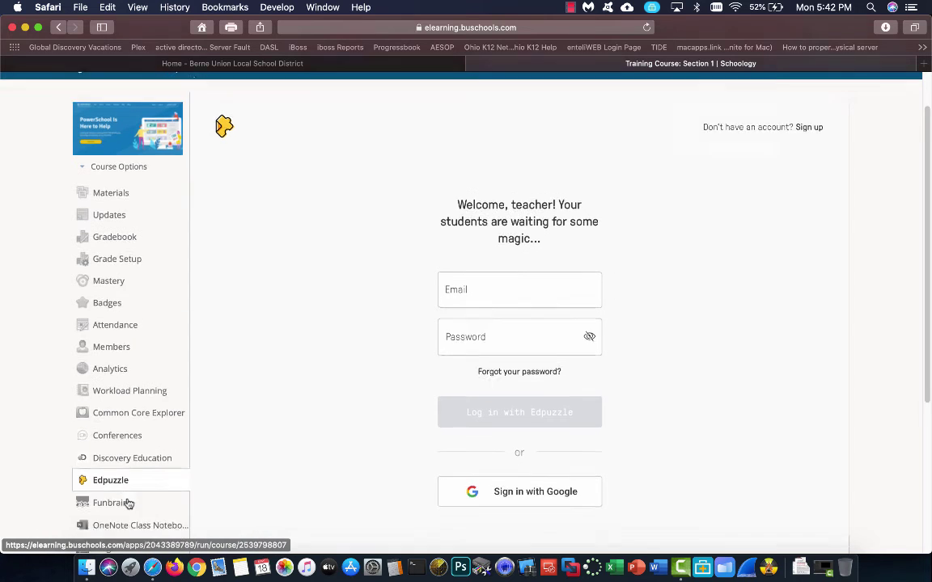
{"action": "scroll", "coordinate": [128, 504], "scroll_direction": "down", "scroll_amount": 1}
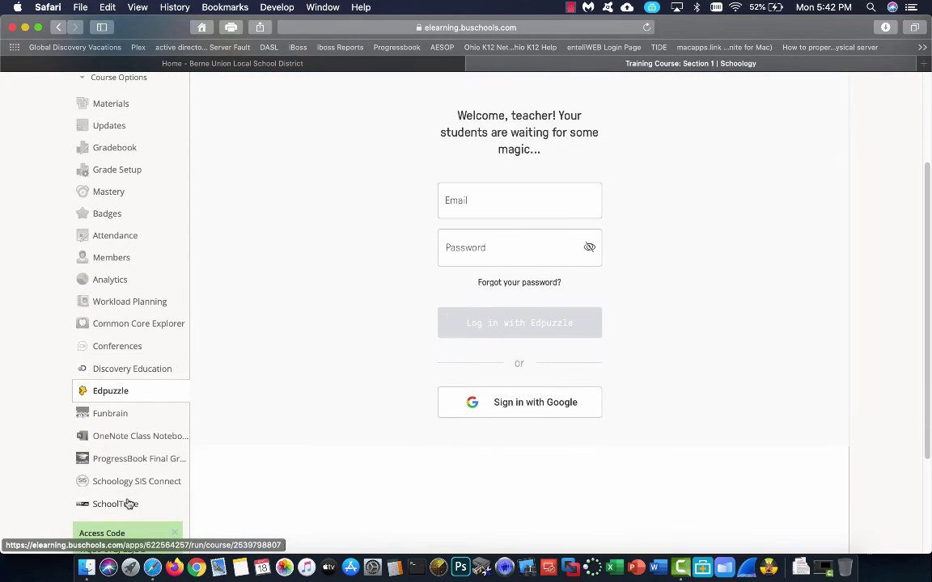
Try Discovery Education, which gives a Bad Request error, then return to Materials
{"action": "left_click", "coordinate": [131, 371]}
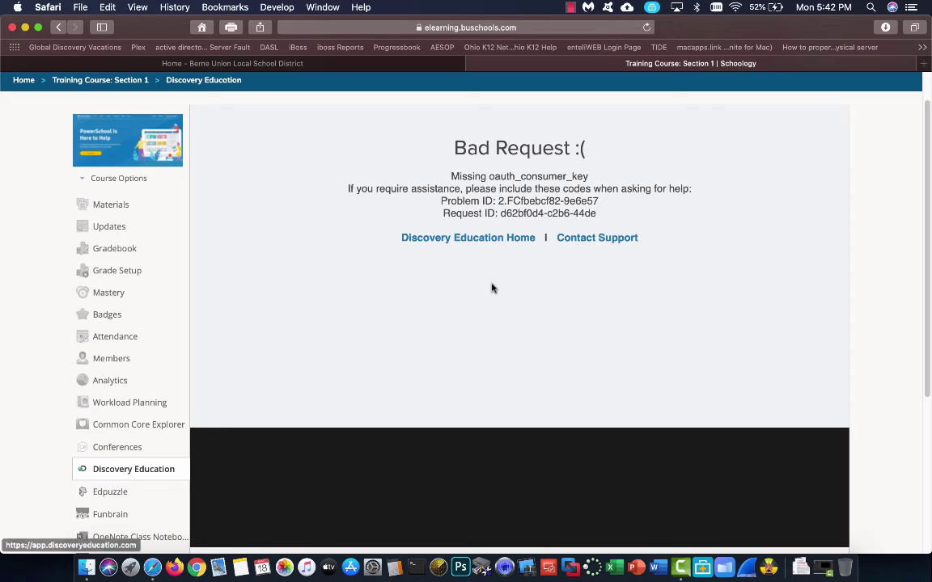
{"action": "left_click", "coordinate": [117, 206]}
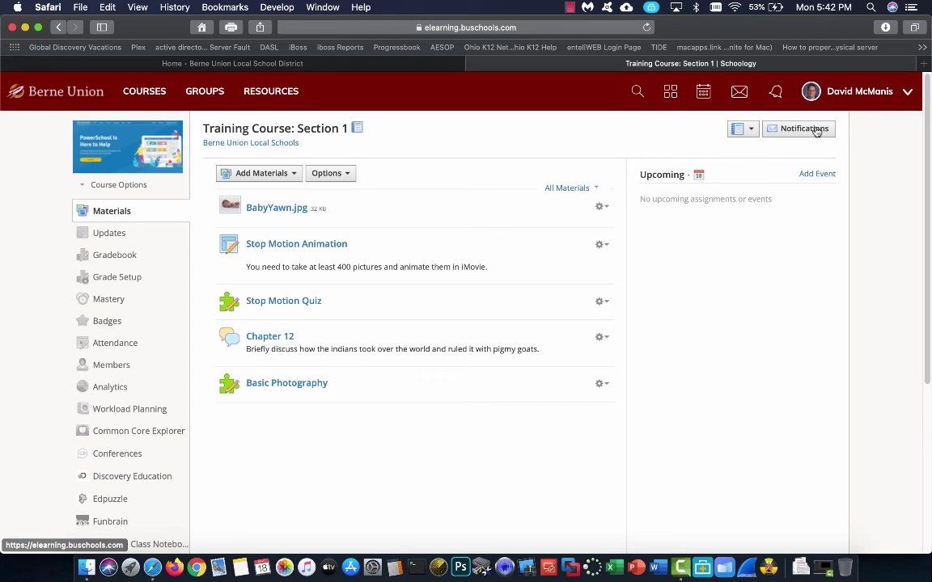
Switch to Tech Tutorials: Section 1 and view its Updates feed
{"action": "left_click", "coordinate": [751, 131]}
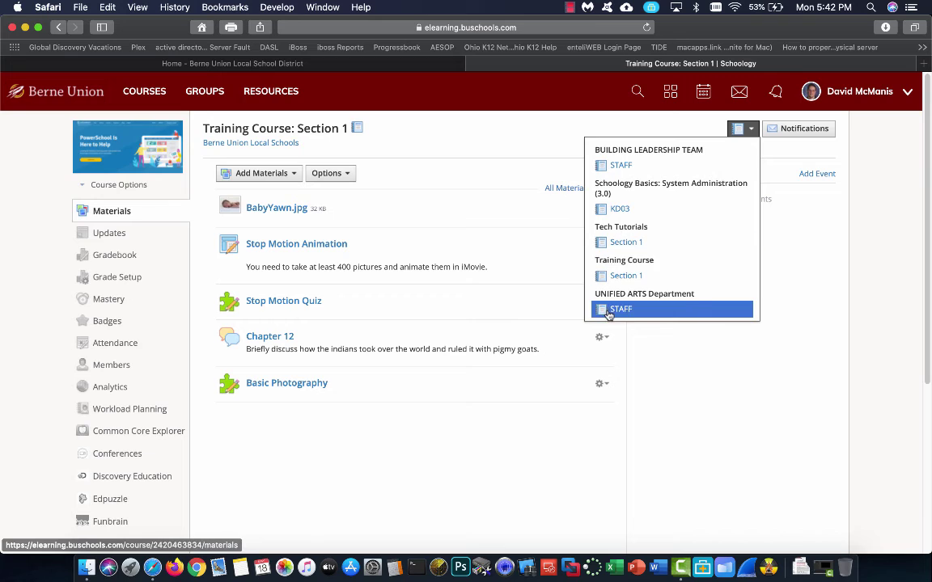
{"action": "left_click", "coordinate": [619, 243]}
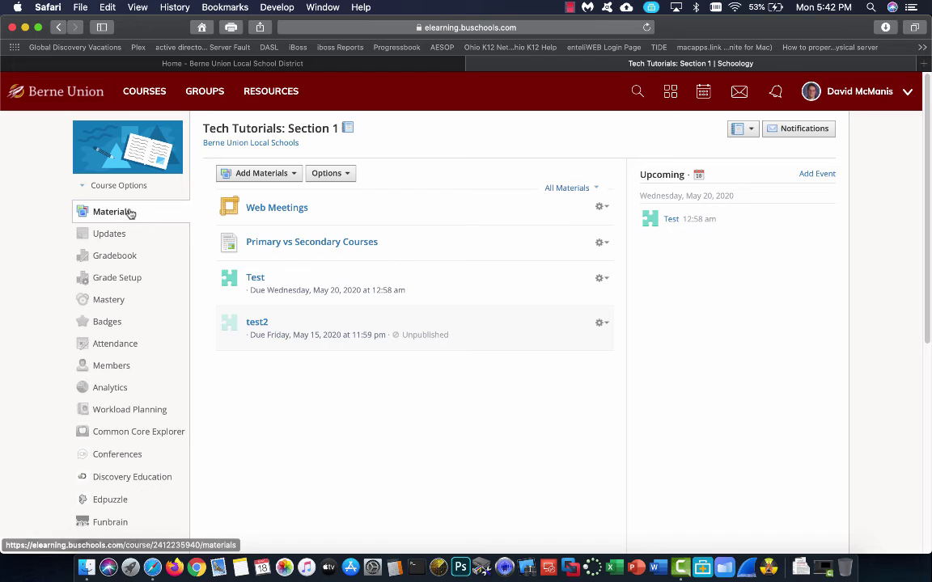
{"action": "left_click", "coordinate": [109, 235]}
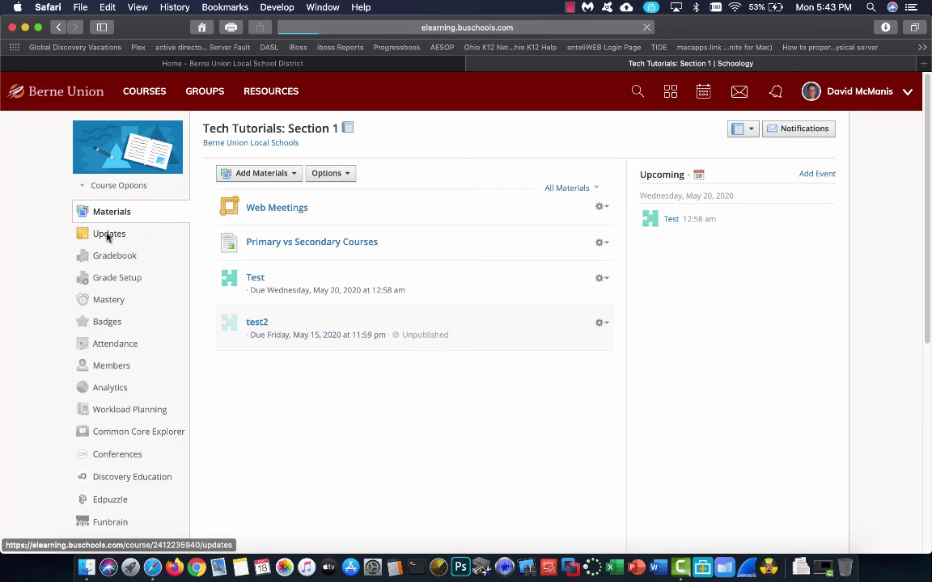
Return to Training Course: Section 1 materials and bring up its email notification settings
{"action": "left_click", "coordinate": [750, 131]}
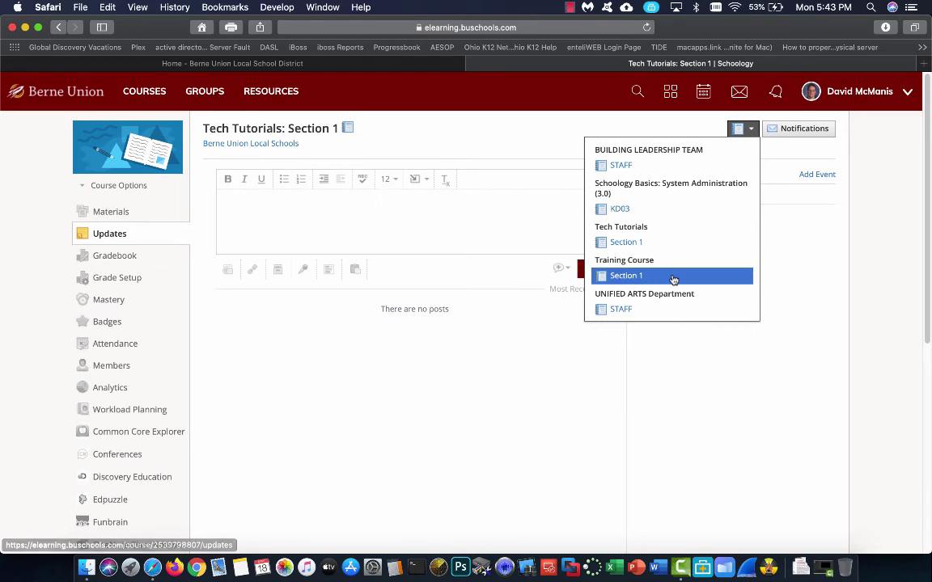
{"action": "left_click", "coordinate": [634, 277]}
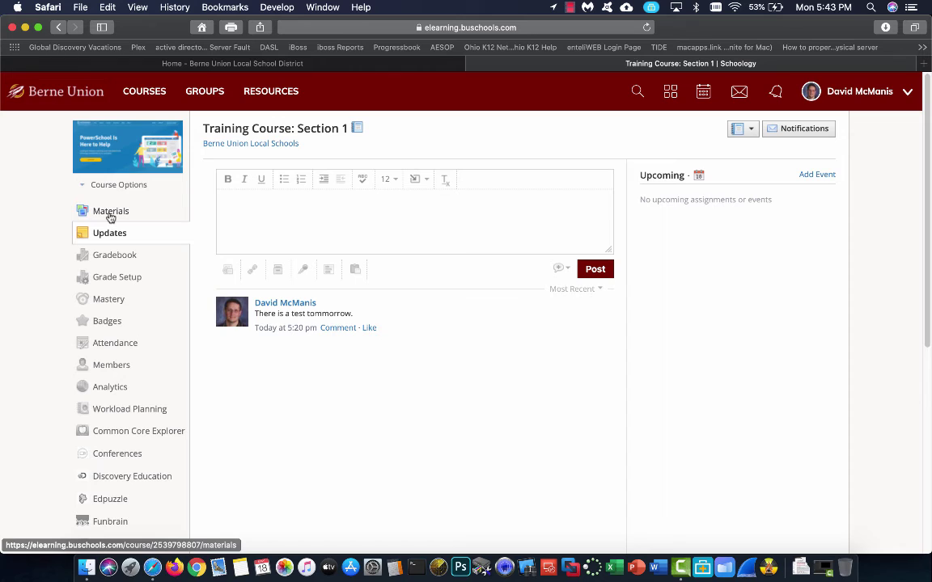
{"action": "left_click", "coordinate": [110, 214]}
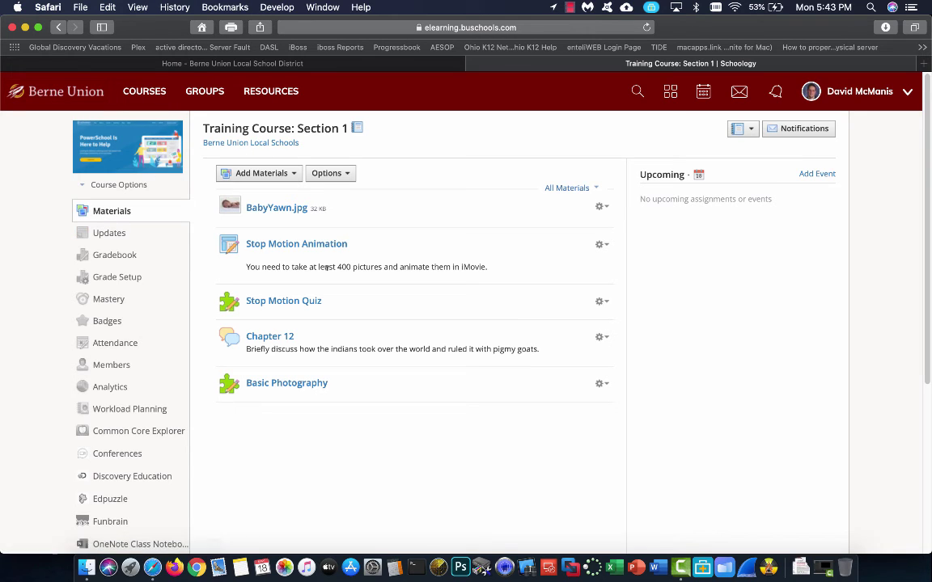
{"action": "left_click", "coordinate": [737, 131]}
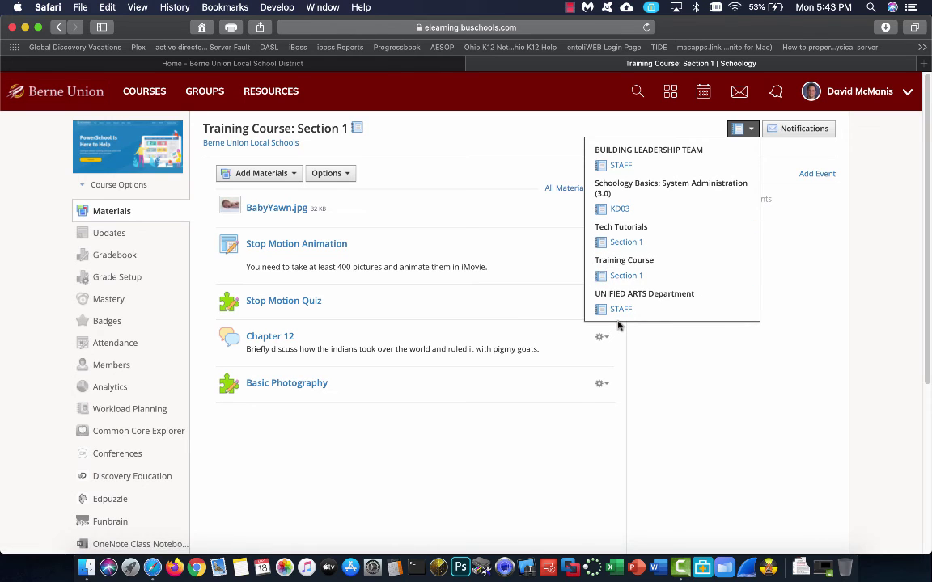
{"action": "left_click", "coordinate": [820, 131]}
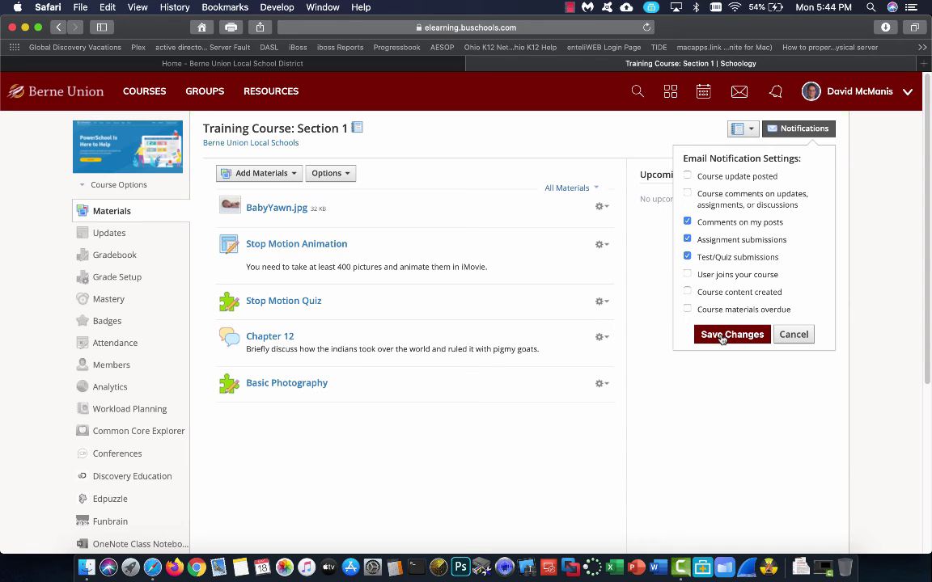
Save the Training Course email notification settings
{"action": "left_click", "coordinate": [722, 337]}
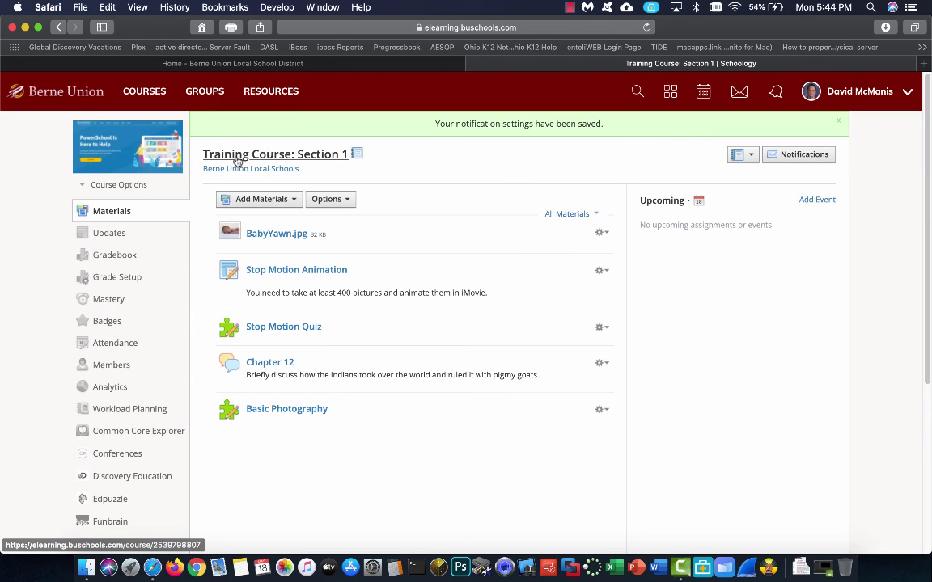
Reopen and close the notification settings, then return to Training Course: Section 1
{"action": "left_click", "coordinate": [797, 153]}
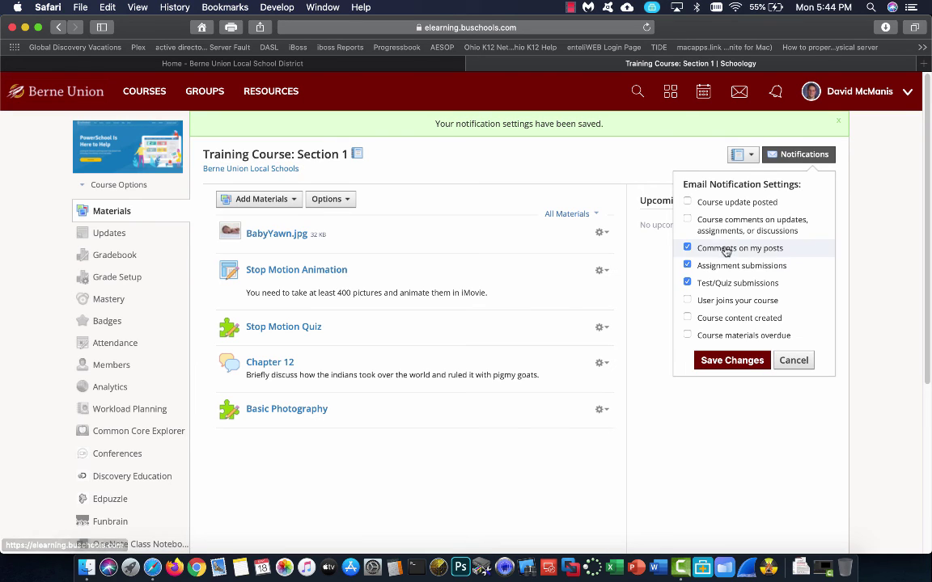
{"action": "left_click", "coordinate": [671, 160]}
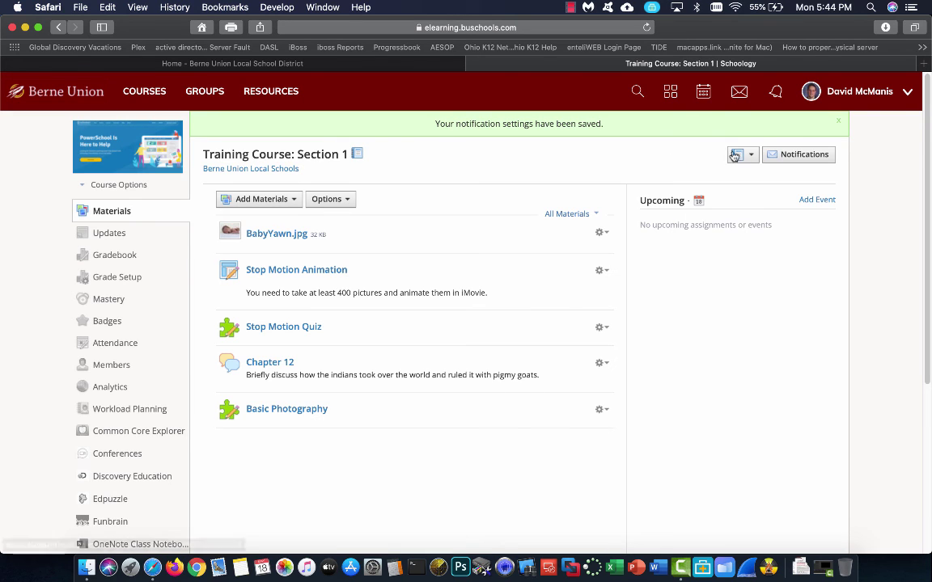
{"action": "left_click", "coordinate": [735, 156]}
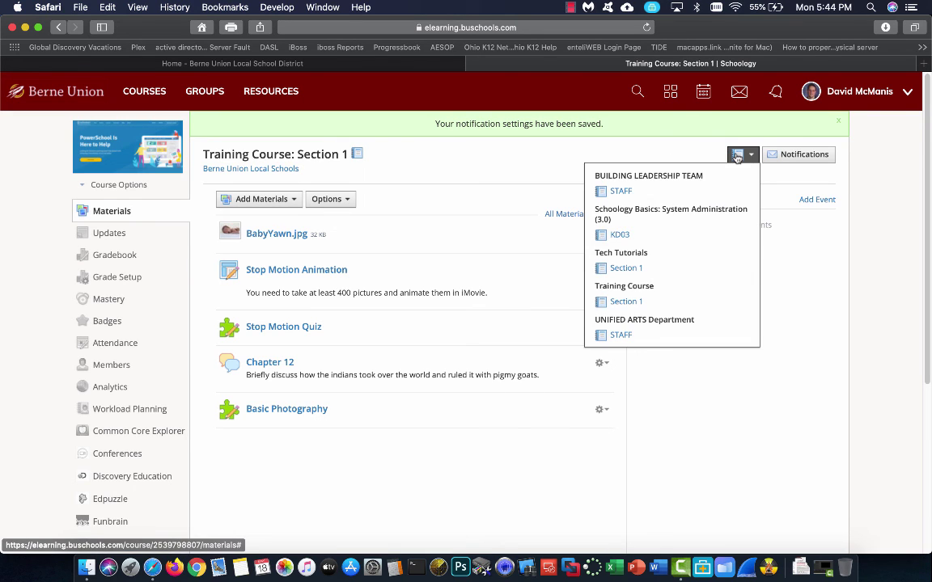
{"action": "left_click", "coordinate": [631, 301]}
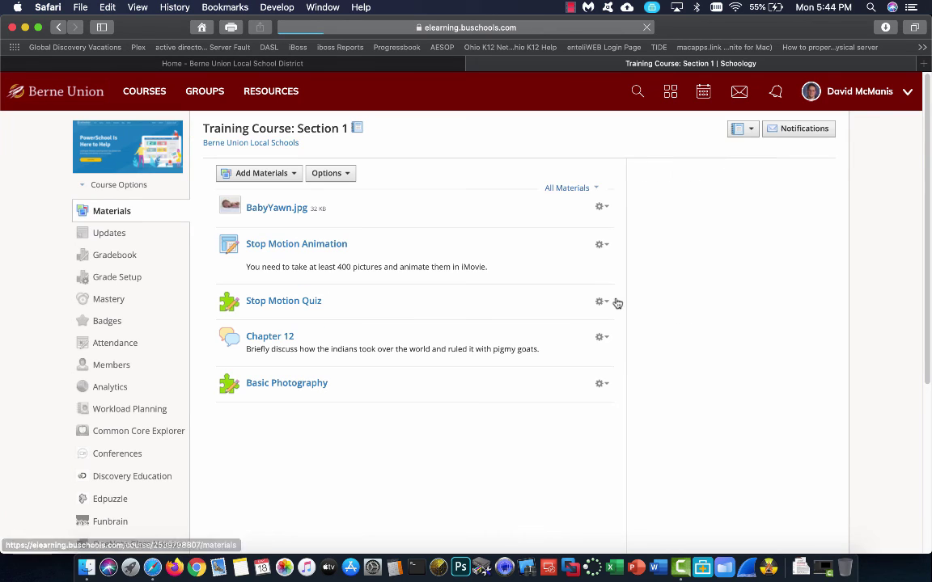
In Tech Tutorials: Section 1, enable Assignment and Test/Quiz submission emails and save
{"action": "left_click", "coordinate": [742, 129]}
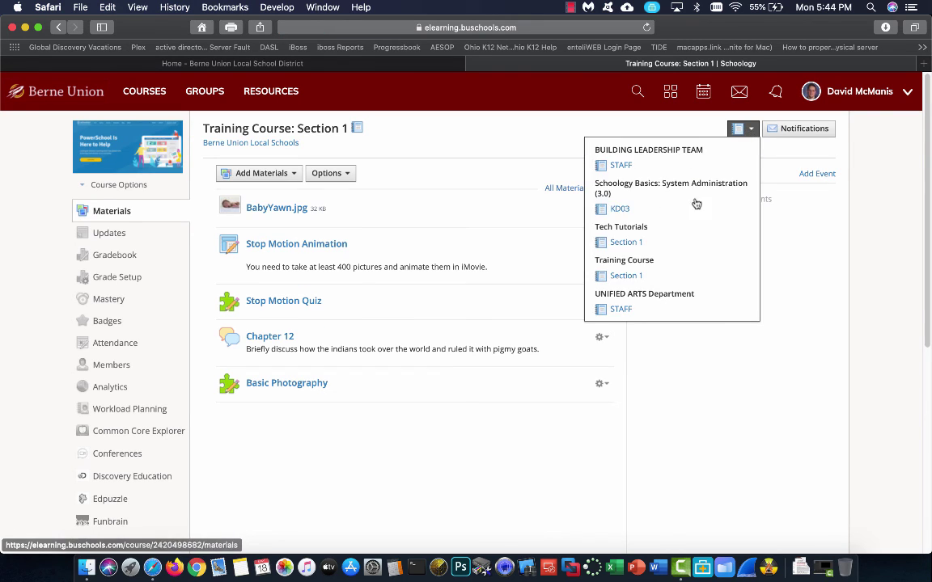
{"action": "left_click", "coordinate": [632, 241]}
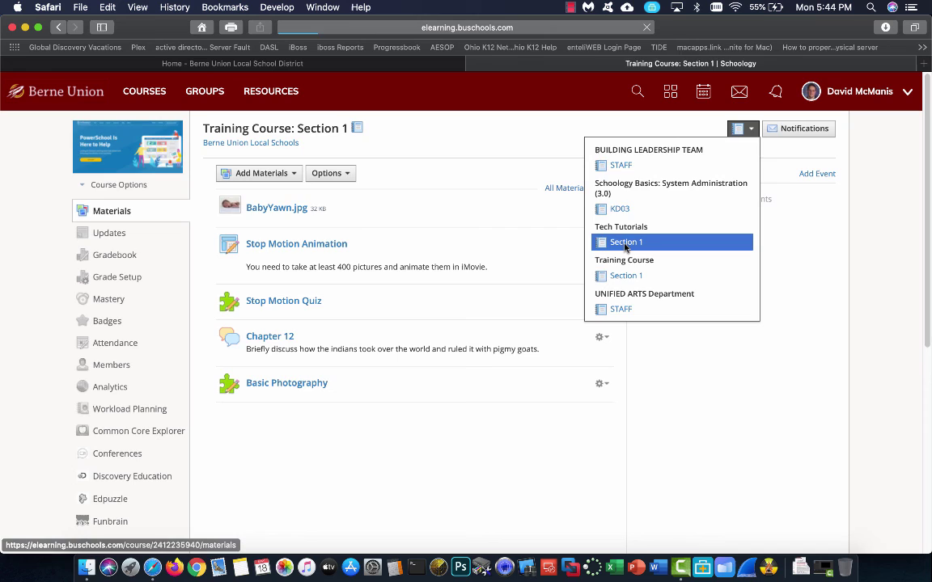
{"action": "left_click", "coordinate": [791, 131]}
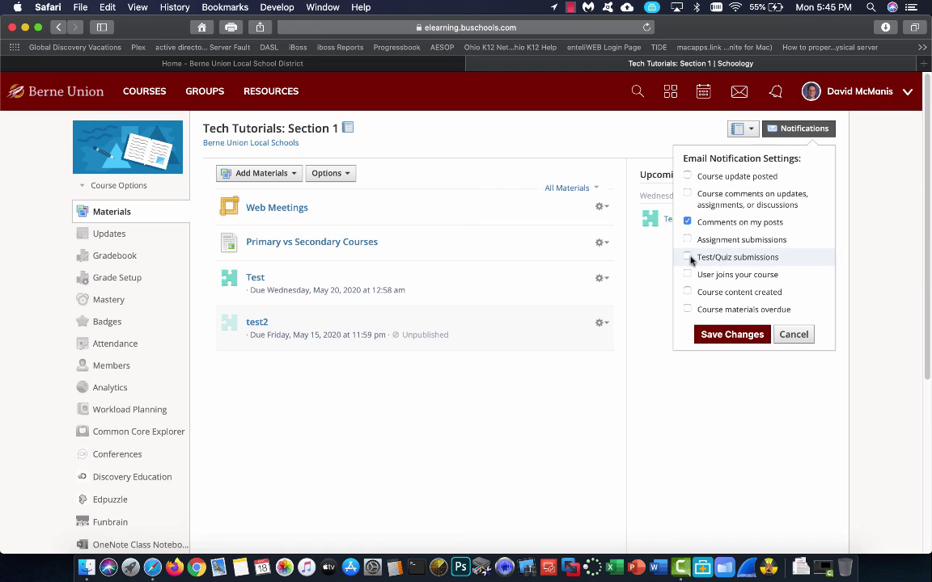
{"action": "left_click", "coordinate": [686, 257]}
{"action": "left_click", "coordinate": [687, 239]}
{"action": "left_click", "coordinate": [727, 333]}
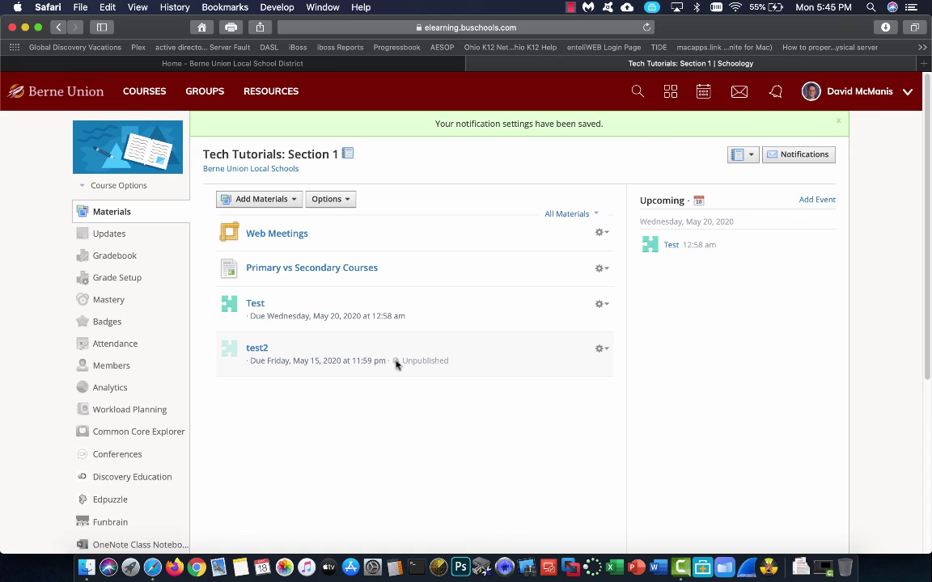
{"action": "mouse_move", "coordinate": [436, 357]}
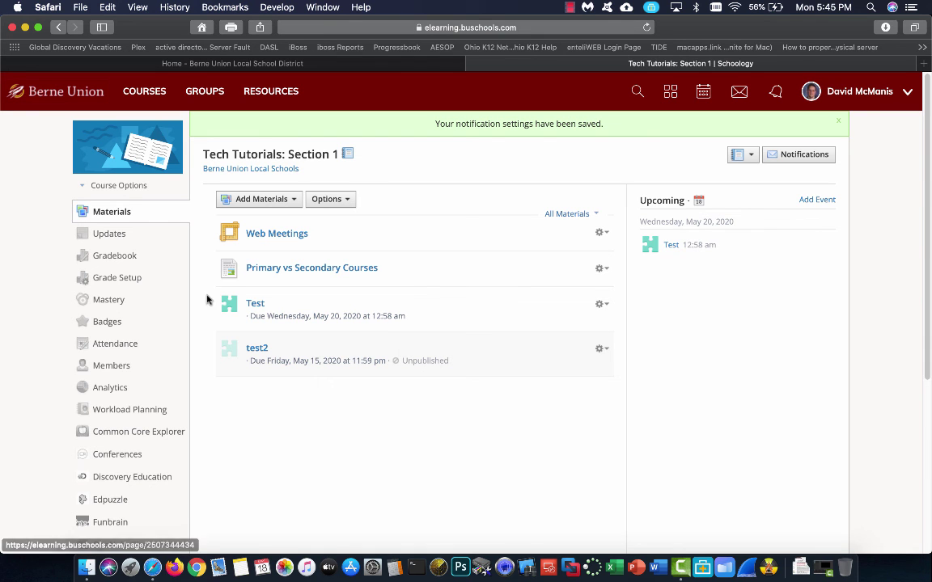
{"action": "scroll", "coordinate": [139, 390], "scroll_direction": "down", "scroll_amount": 5}
{"action": "scroll", "coordinate": [141, 392], "scroll_direction": "up", "scroll_amount": 5}
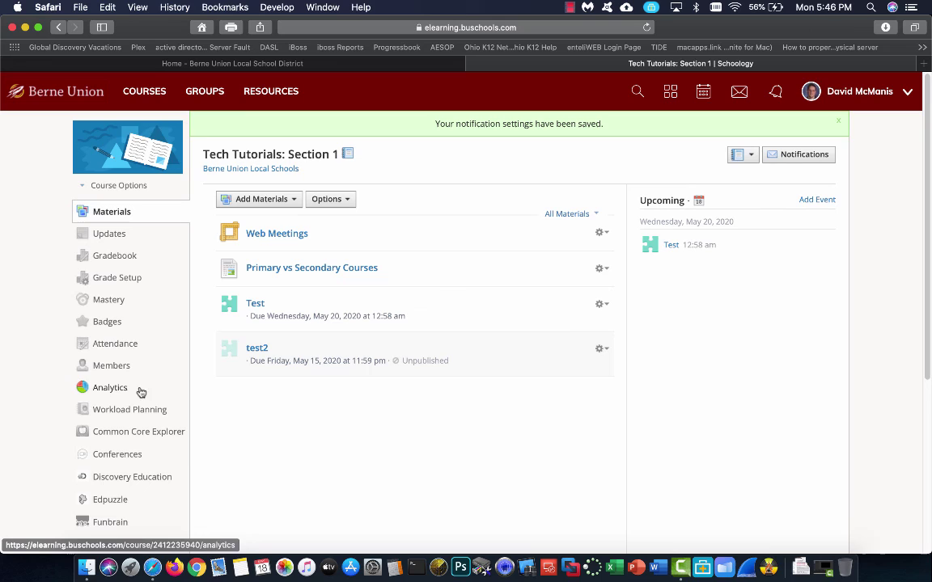
Show the Course Options list for Tech Tutorials: Section 1
{"action": "left_click", "coordinate": [119, 186]}
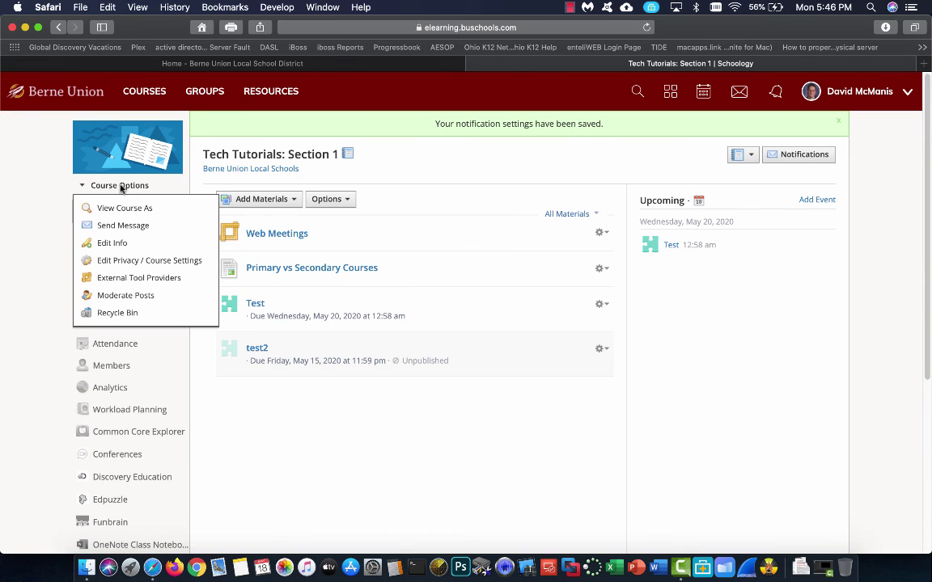